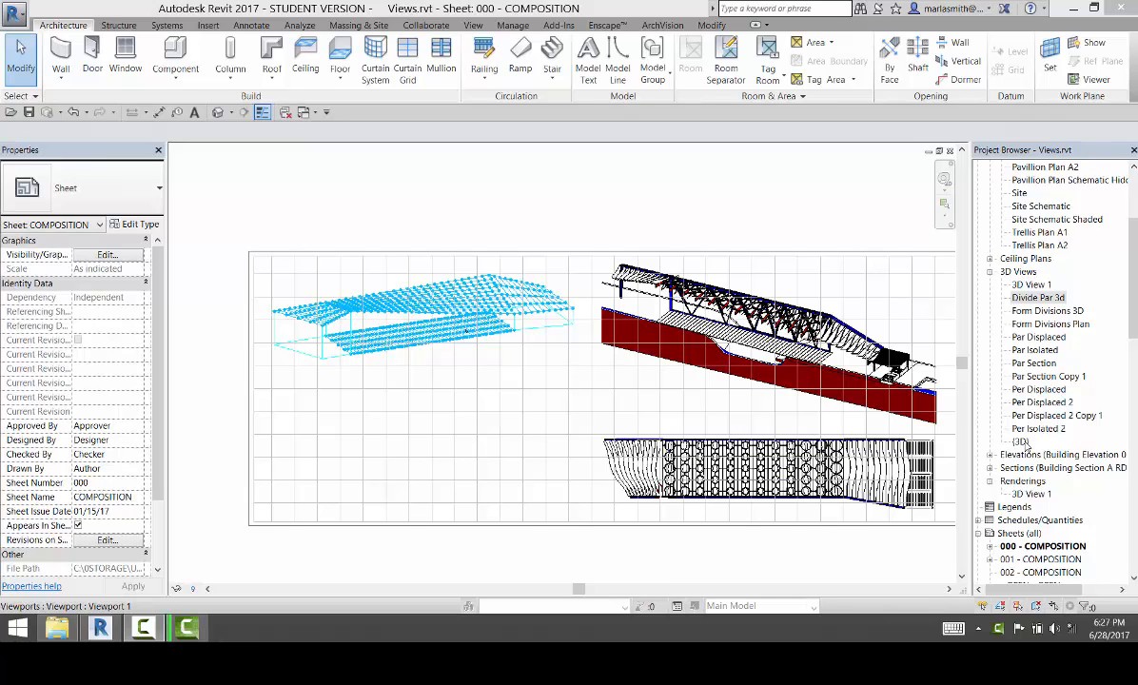
# Step: Duplicate the {3D} view under 3D Views
pyautogui.click(1020, 442)
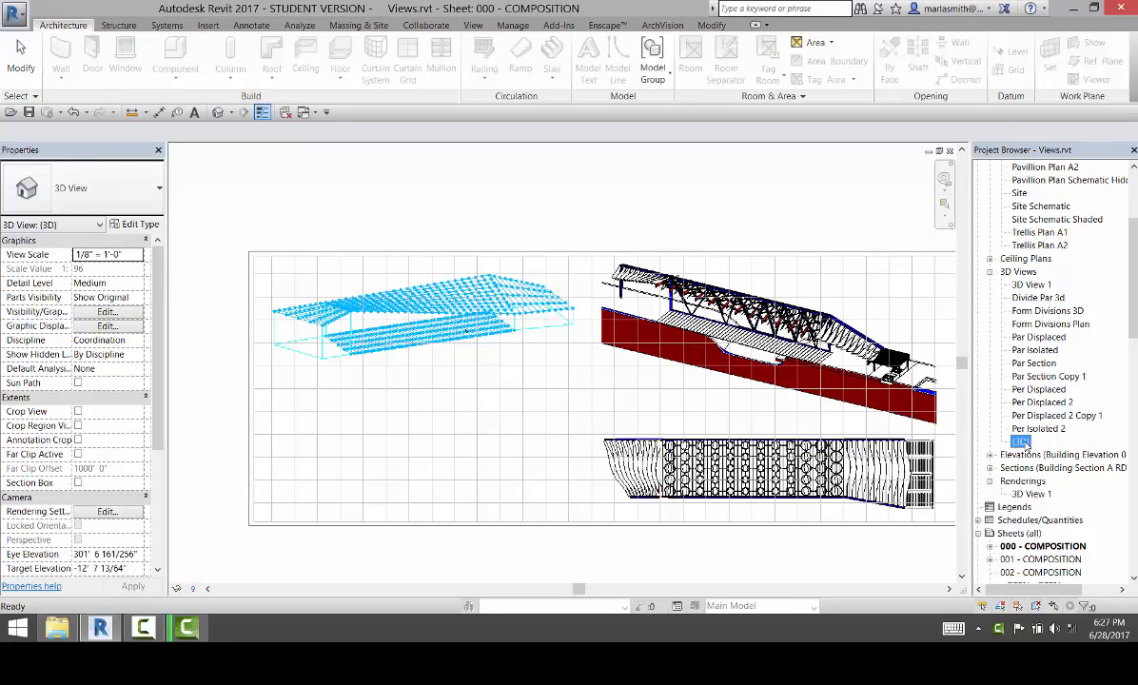
pyautogui.rightClick(1020, 442)
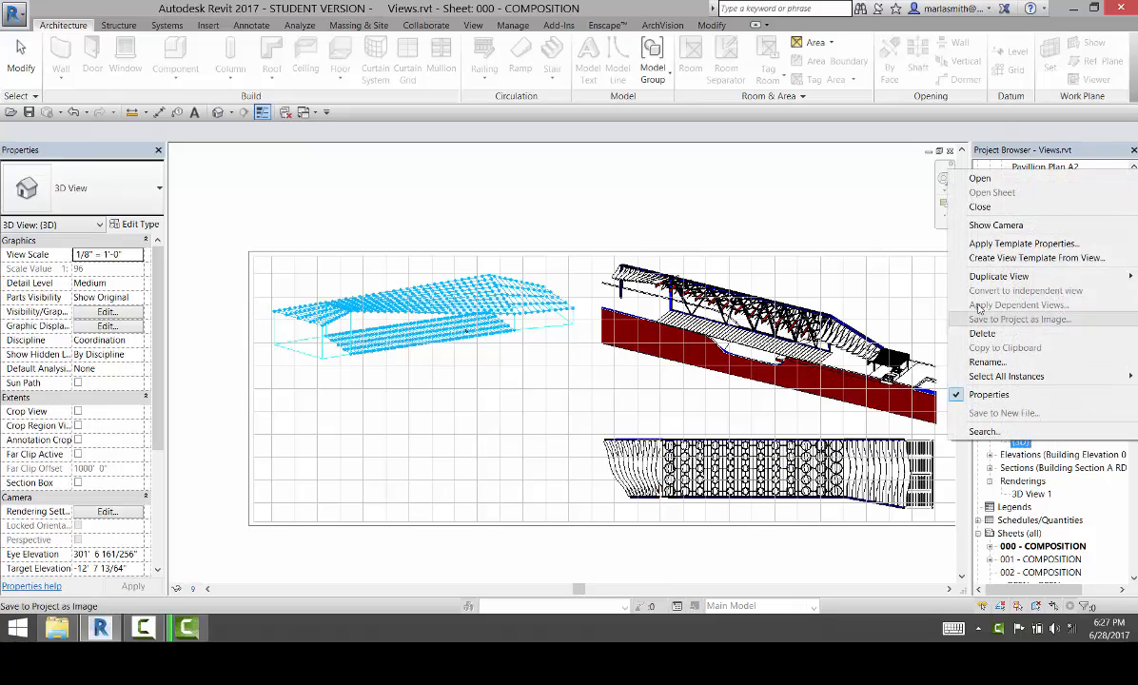
pyautogui.moveTo(967, 280)
pyautogui.click(842, 277)
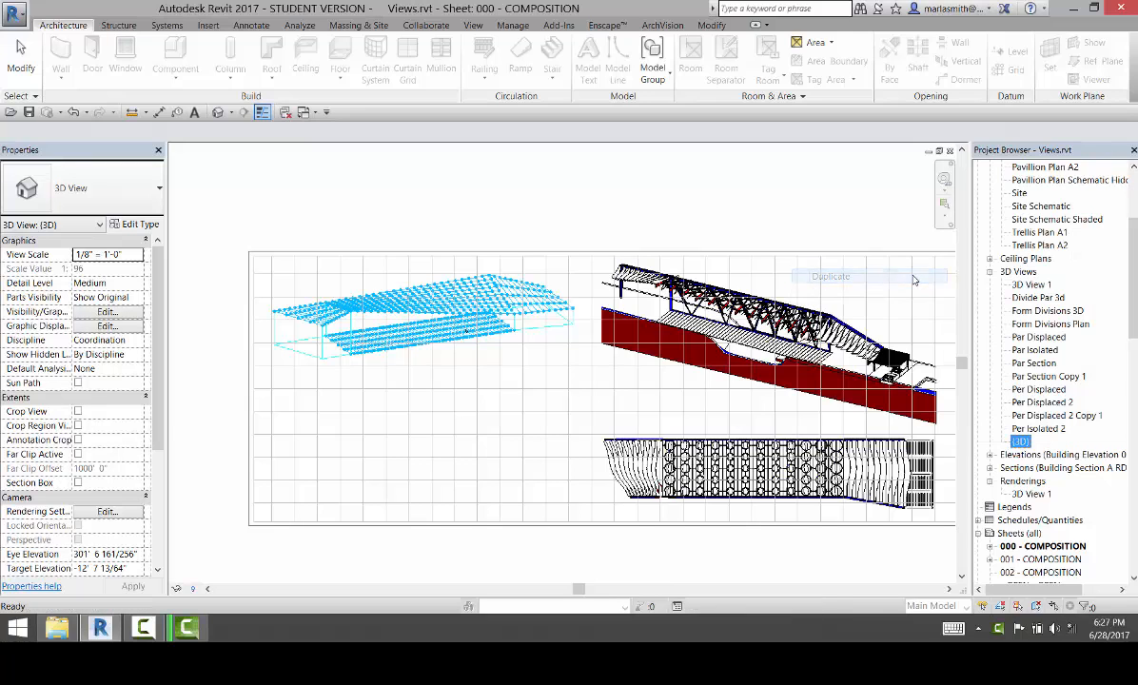
pyautogui.click(1034, 454)
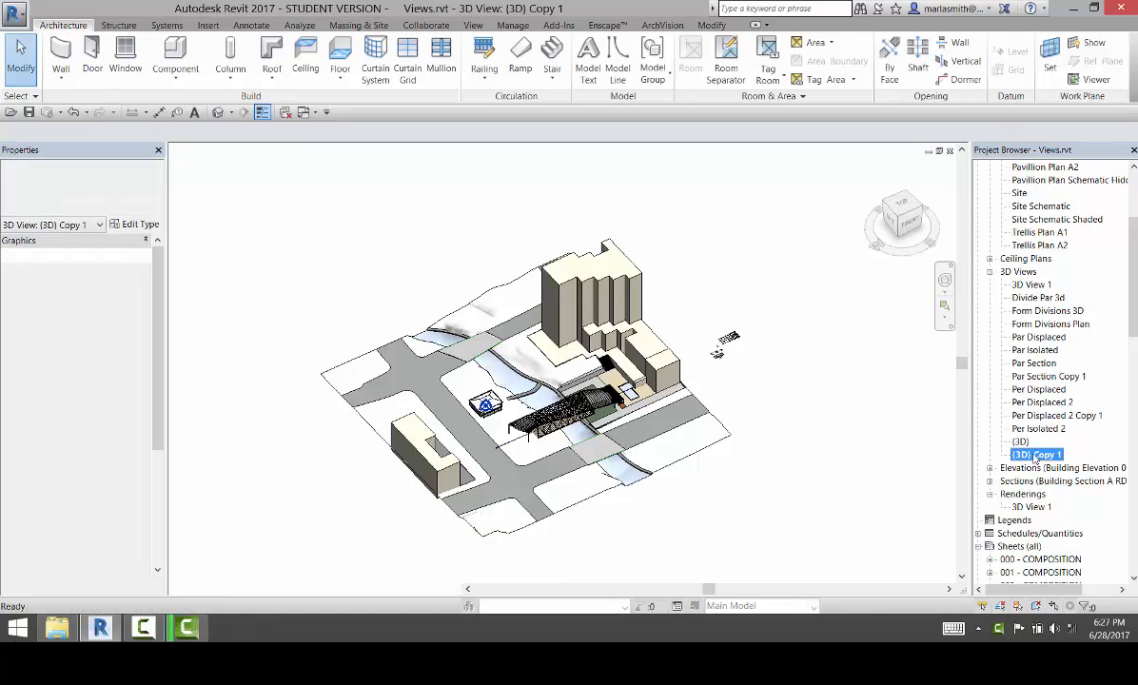
# Step: Rename the duplicated 3D view as Divided Plan
pyautogui.rightClick(1034, 455)
pyautogui.click(986, 374)
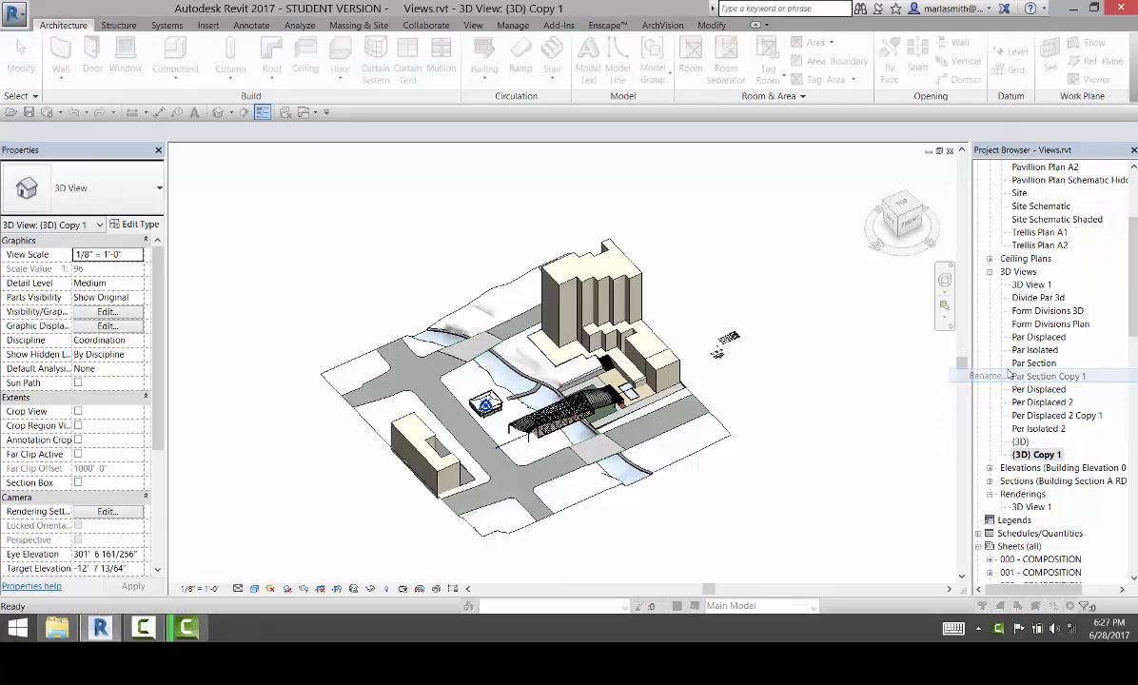
pyautogui.write('D')
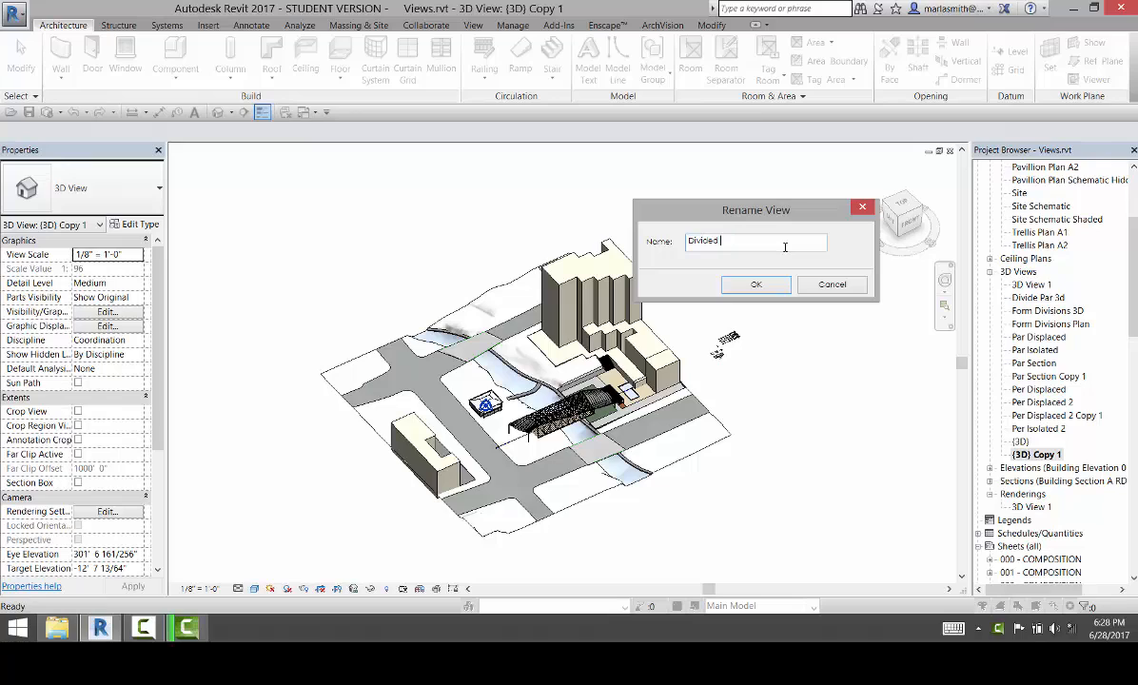
pyautogui.write('ivided')
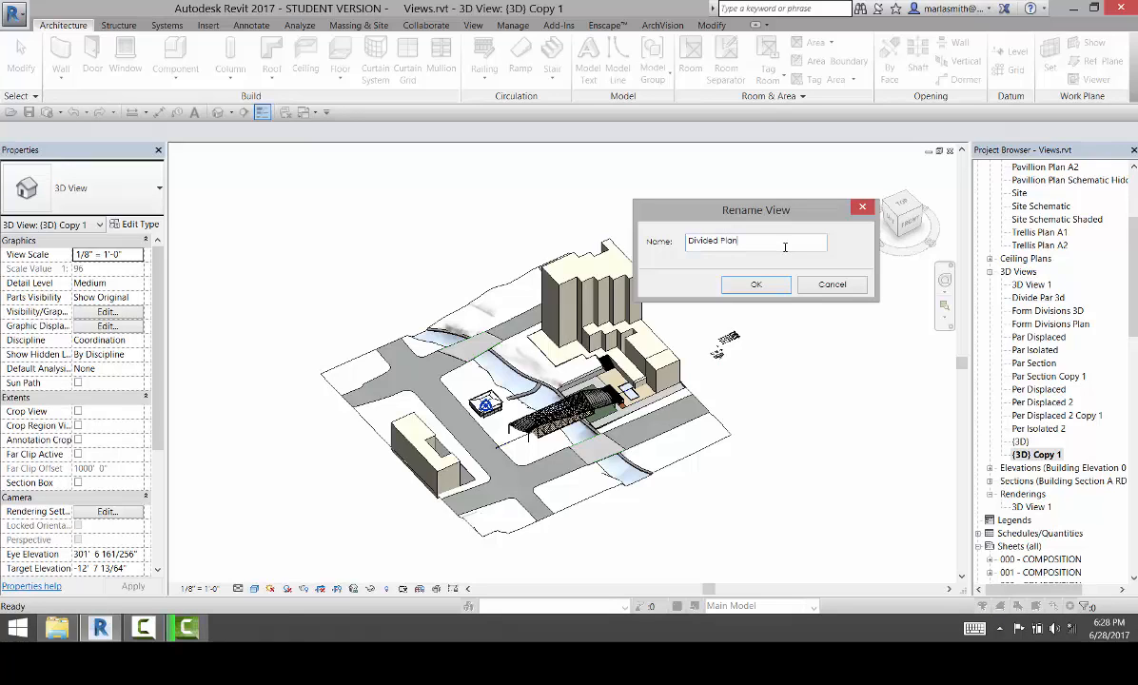
pyautogui.press('Return')
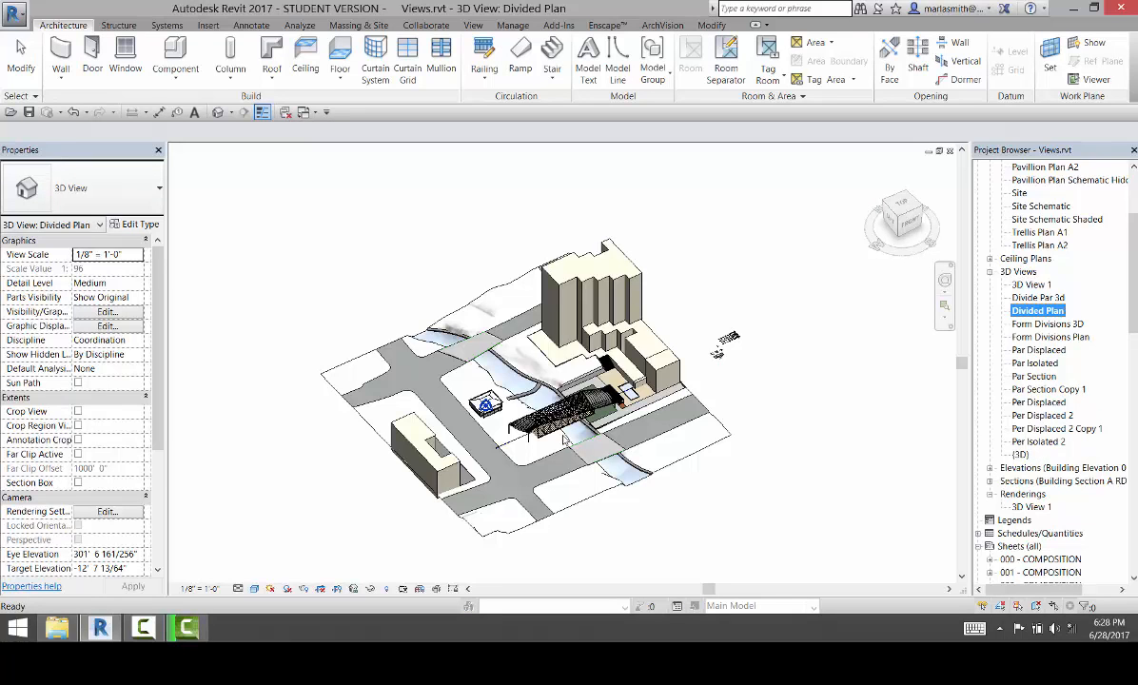
# Step: Turn on the Mass category in the visibility/graphic overrides of the Divided Plan view
pyautogui.scroll(2, 574, 440)
pyautogui.click(695, 507)
pyautogui.scroll(5, 571, 495)
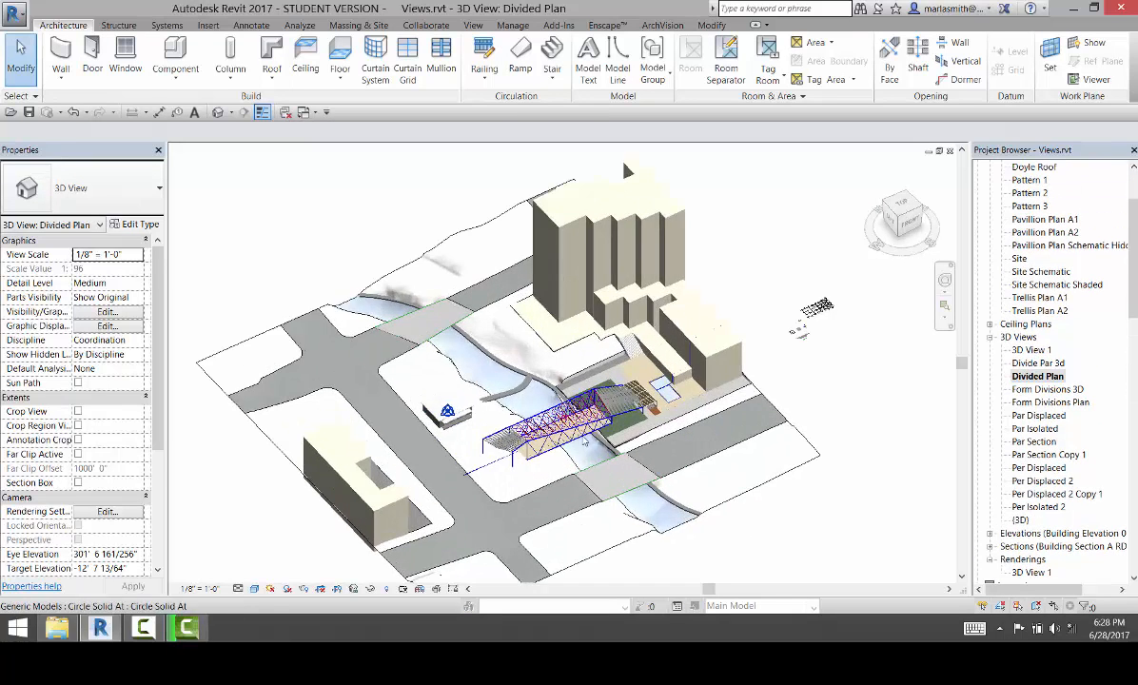
pyautogui.press('v')
pyautogui.press('g')
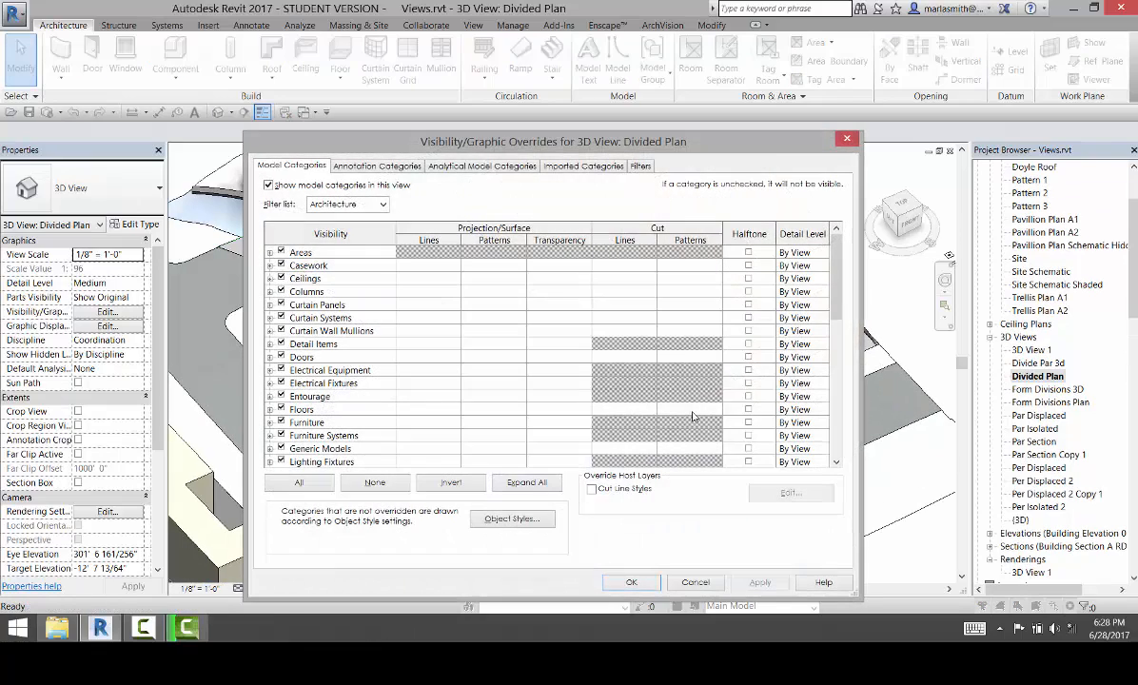
pyautogui.scroll(-3, 834, 316)
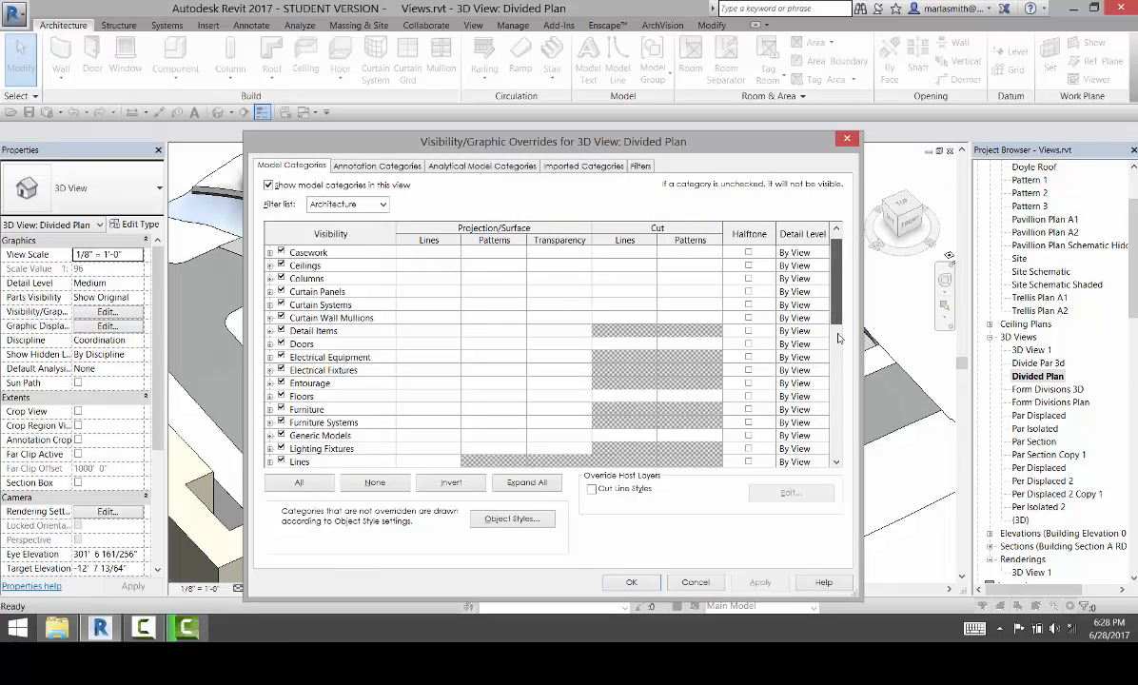
pyautogui.click(280, 396)
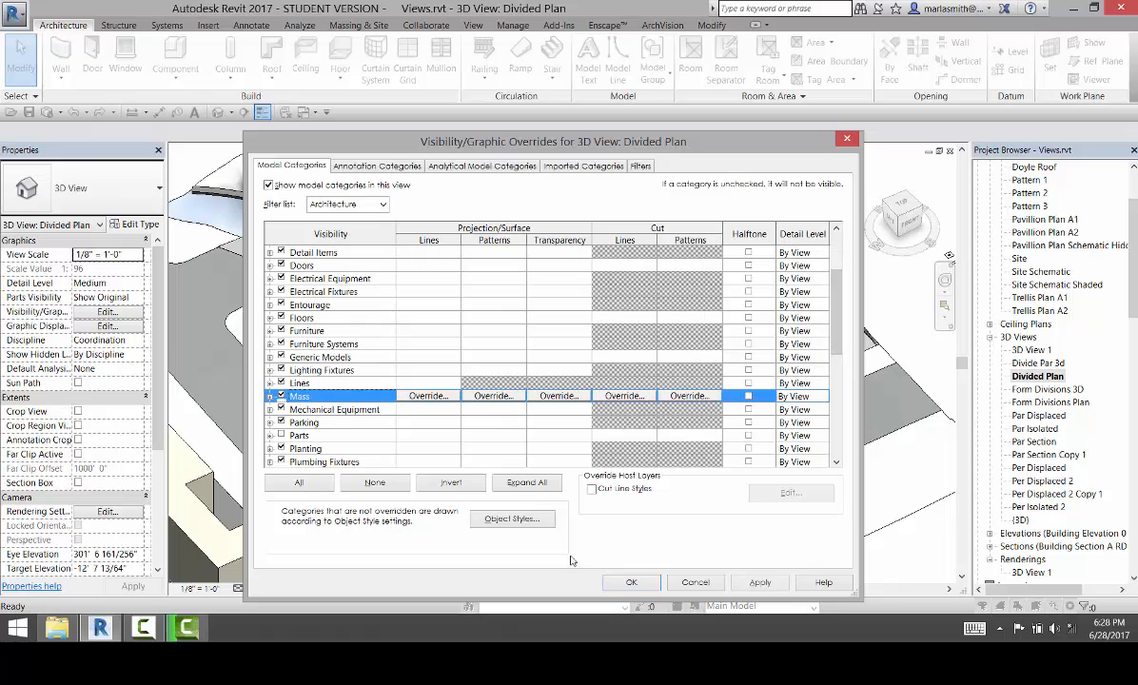
pyautogui.click(631, 582)
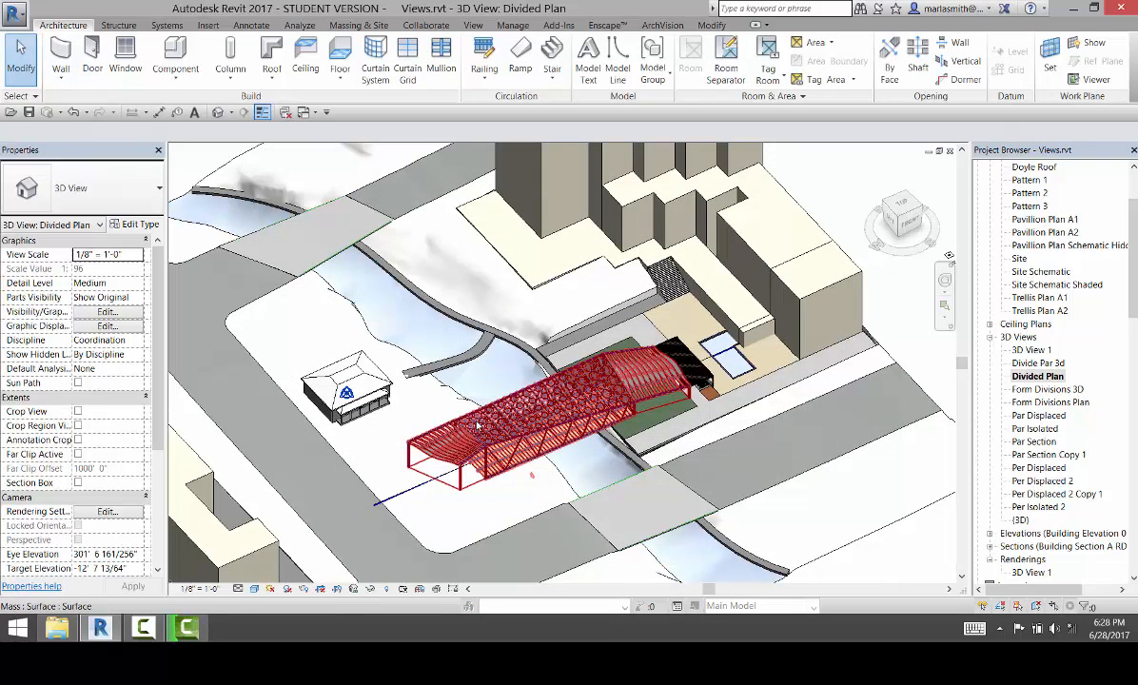
# Step: Temporarily isolate the long bridge-like mass element in the view
pyautogui.click(501, 441)
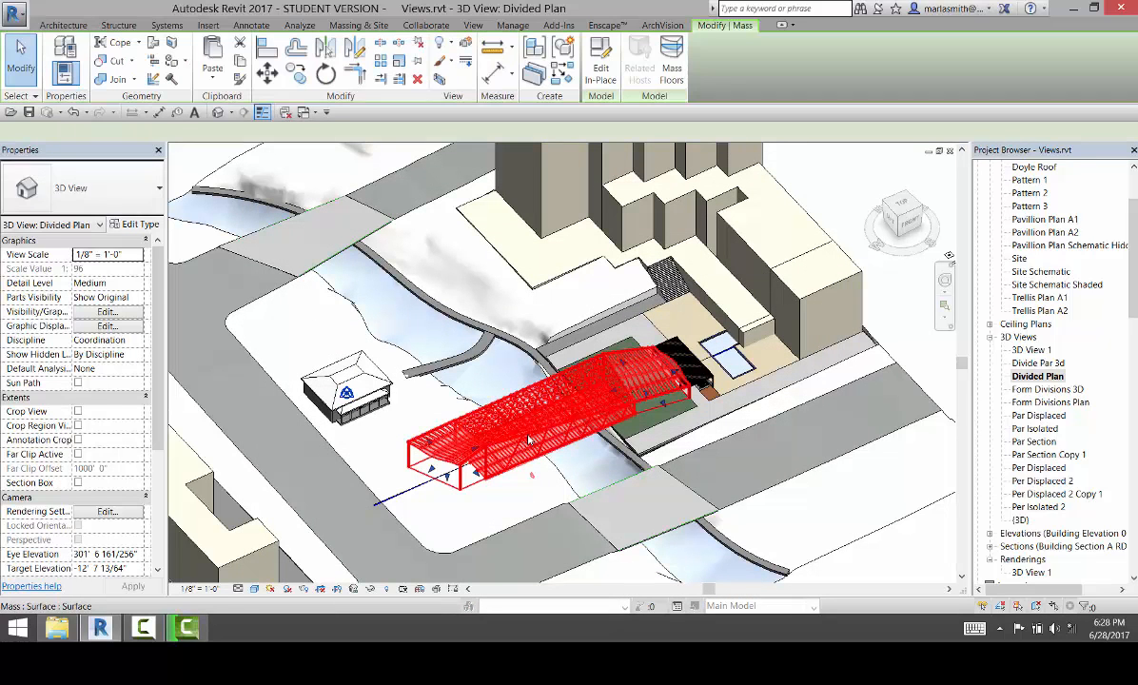
pyautogui.click(370, 589)
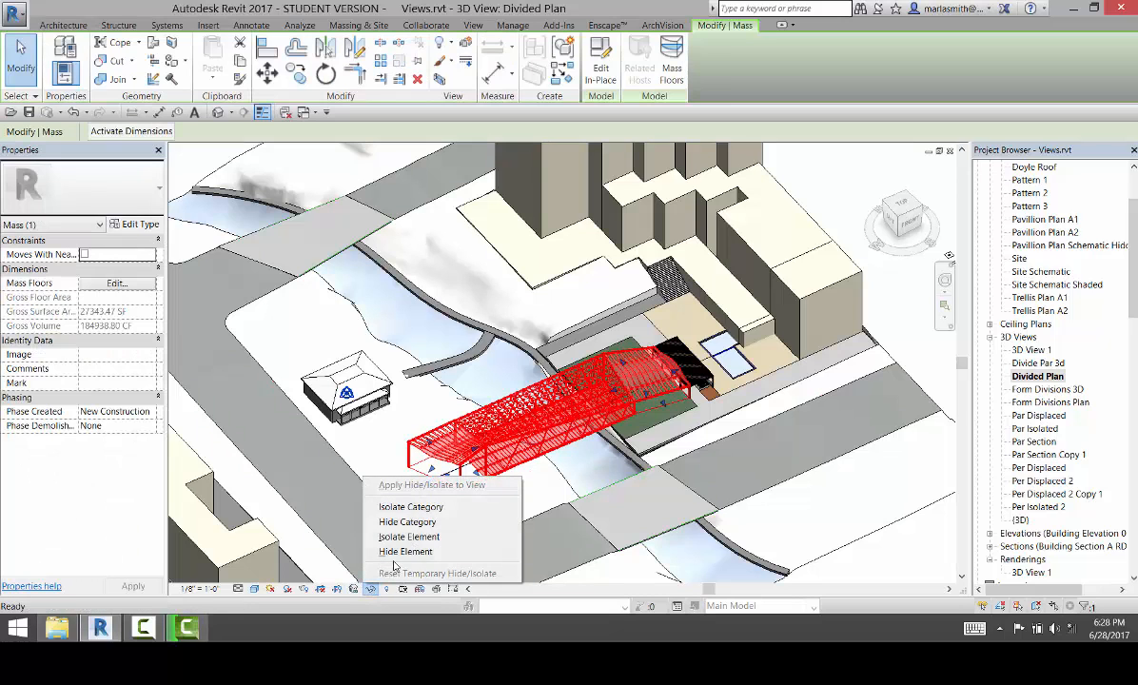
pyautogui.click(409, 536)
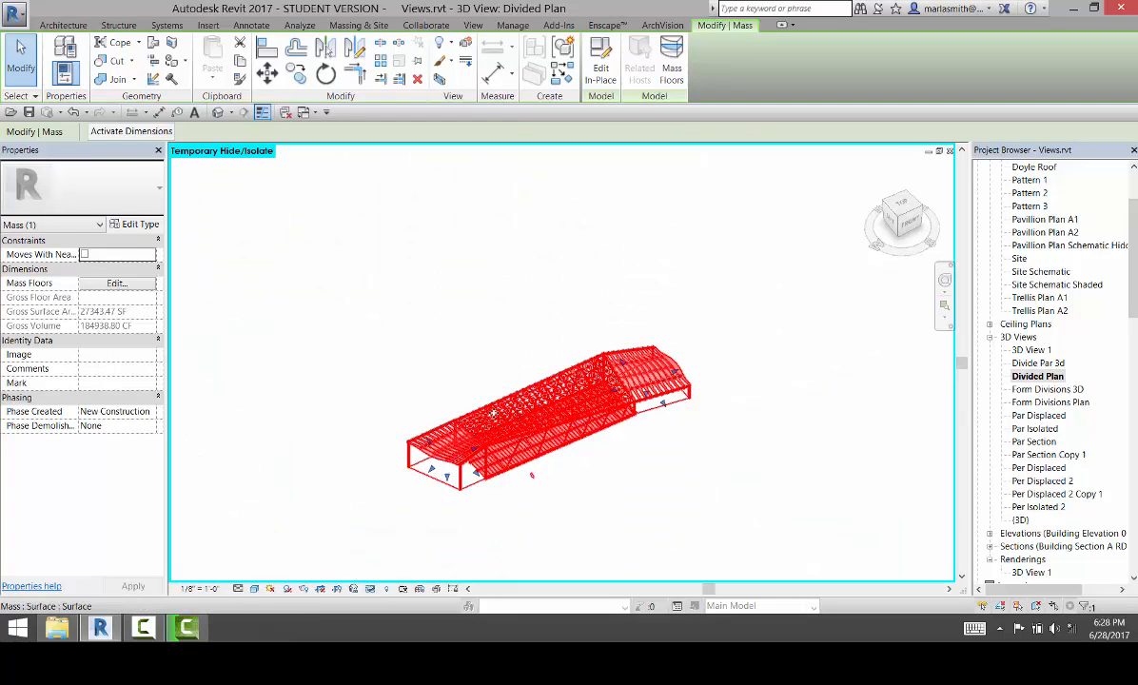
pyautogui.scroll(2, 552, 442)
pyautogui.click(596, 458)
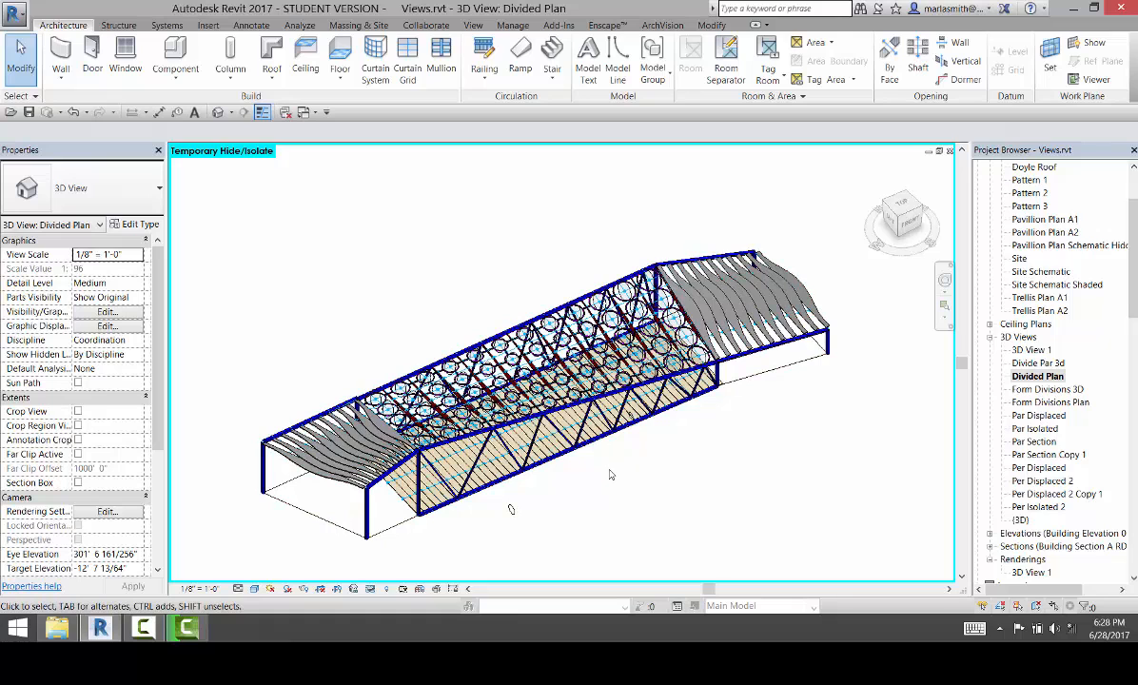
# Step: Turn off the Generic Models category in the view's visibility/graphic overrides
pyautogui.press('v')
pyautogui.press('g')
pyautogui.scroll(-1, 837, 322)
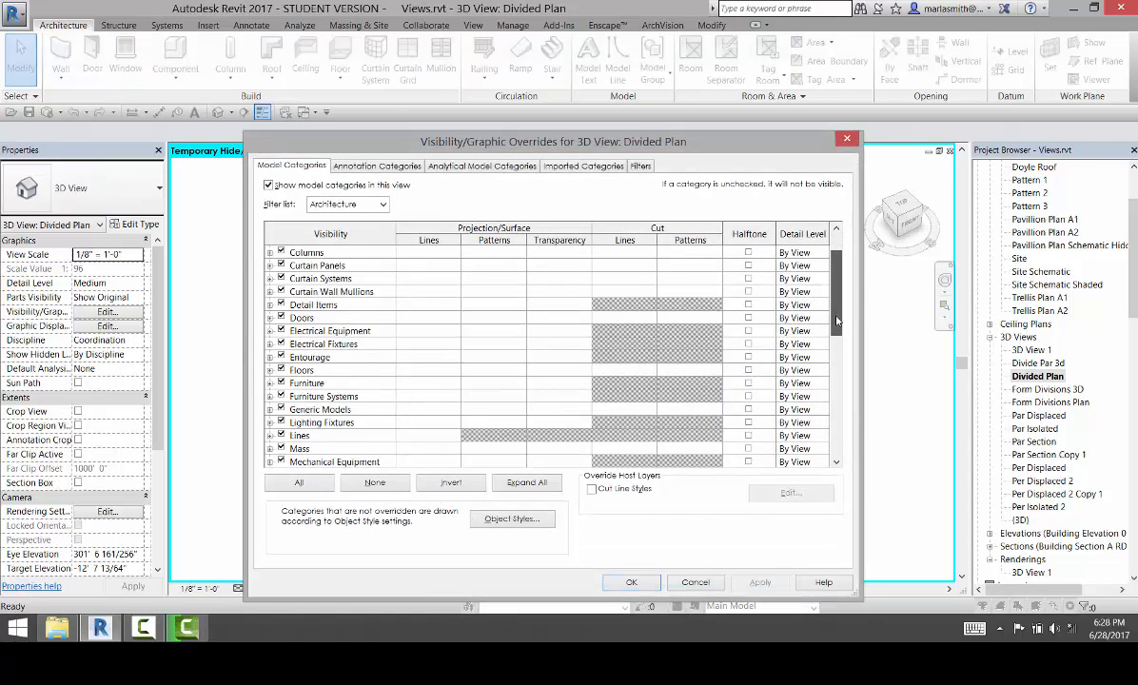
pyautogui.scroll(-1, 836, 321)
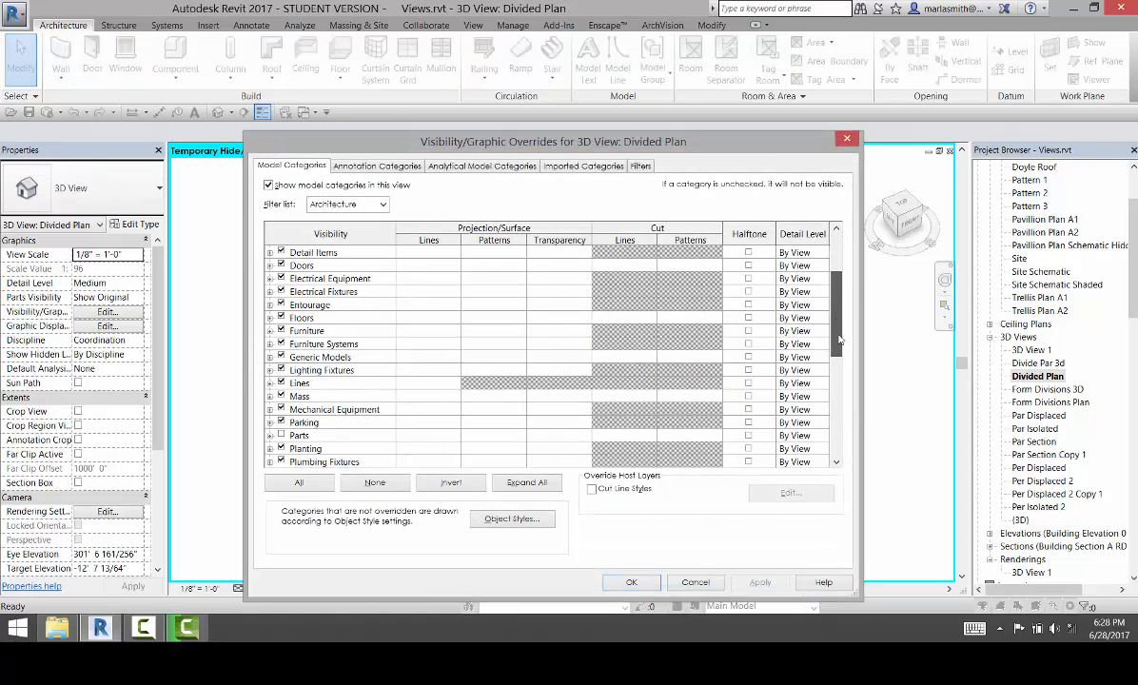
pyautogui.click(278, 359)
pyautogui.click(280, 358)
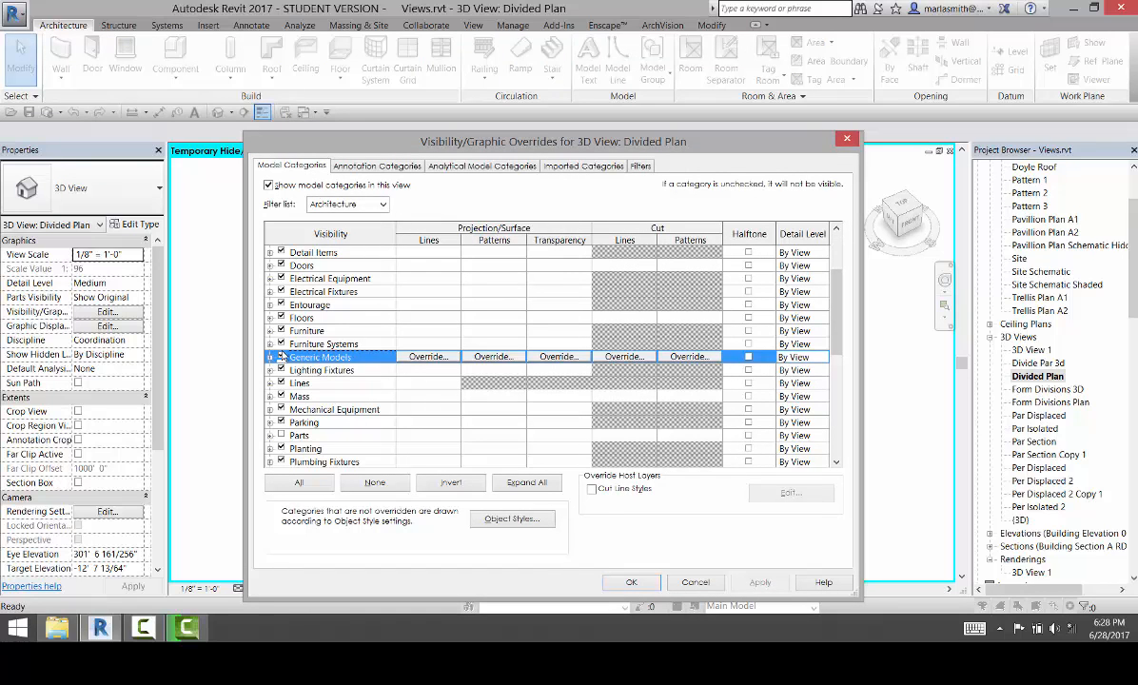
pyautogui.click(630, 583)
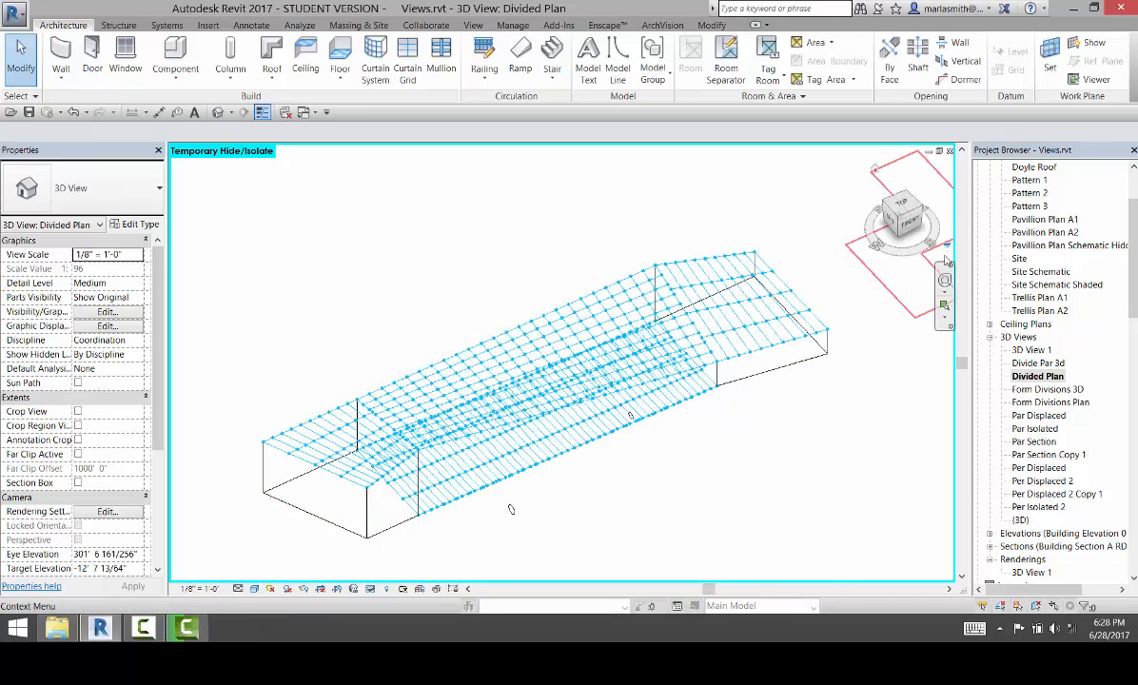
pyautogui.click(903, 207)
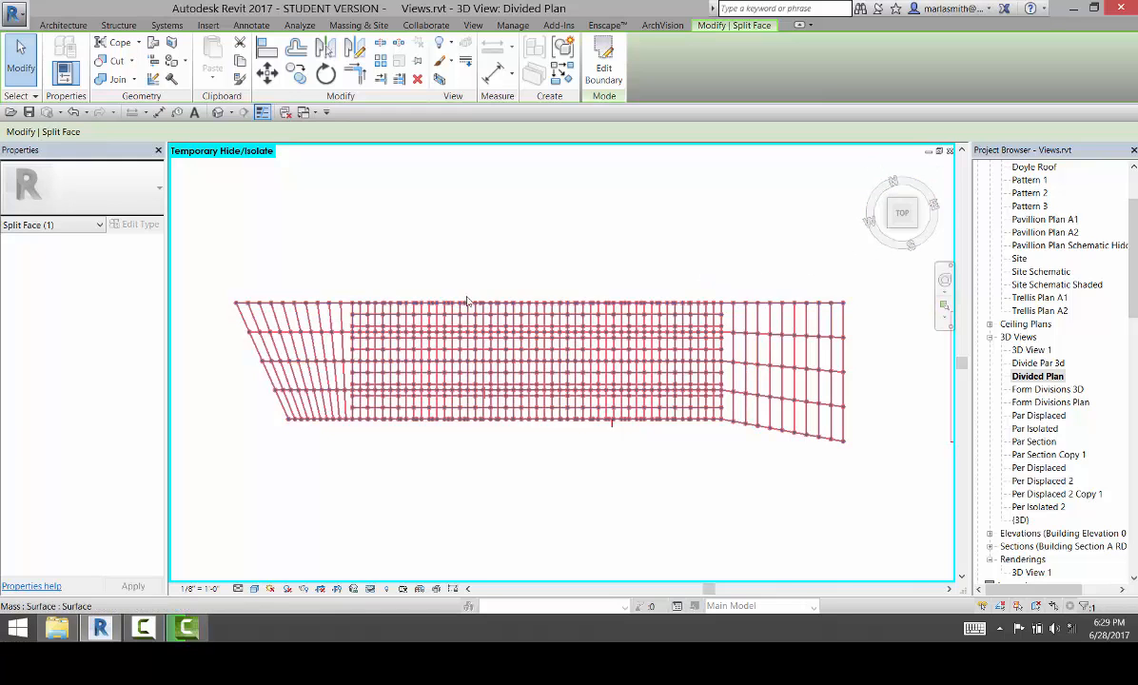
pyautogui.doubleClick(914, 229)
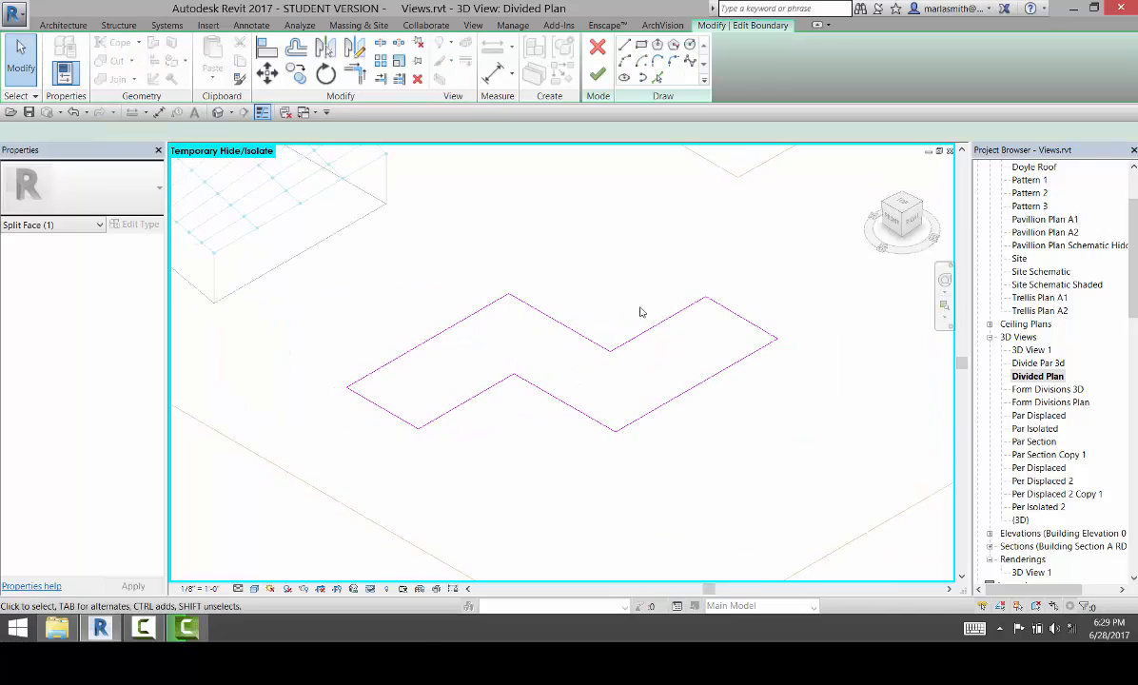
pyautogui.scroll(-2, 596, 607)
pyautogui.scroll(-2, 622, 507)
pyautogui.scroll(-2, 736, 487)
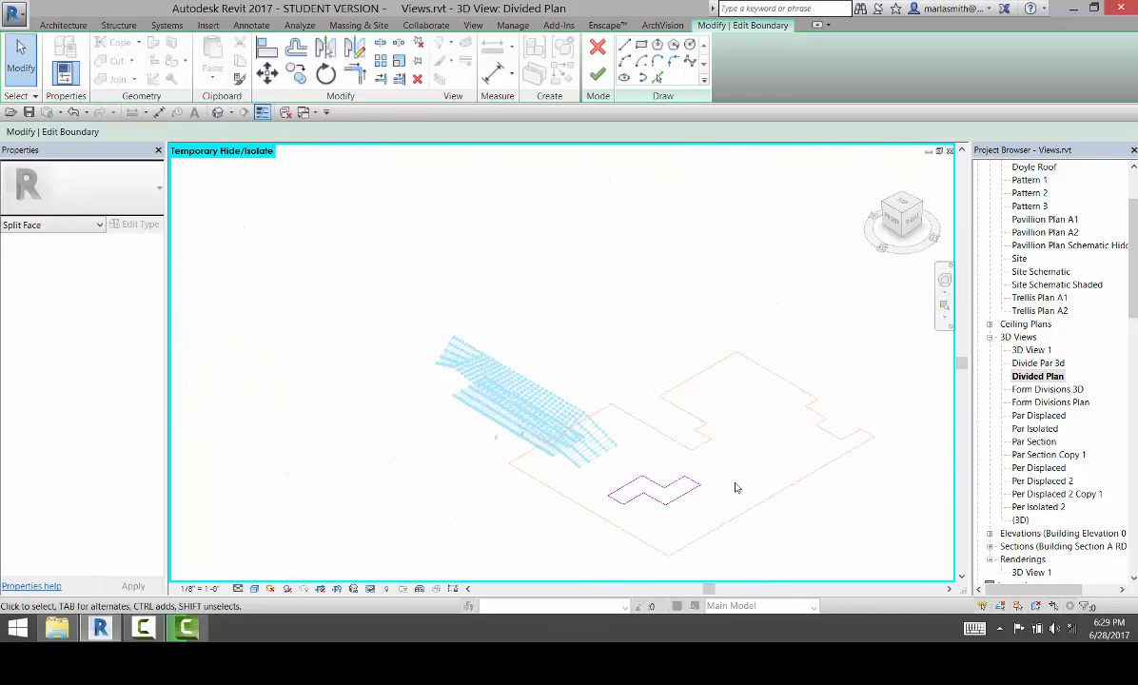
pyautogui.scroll(3, 559, 430)
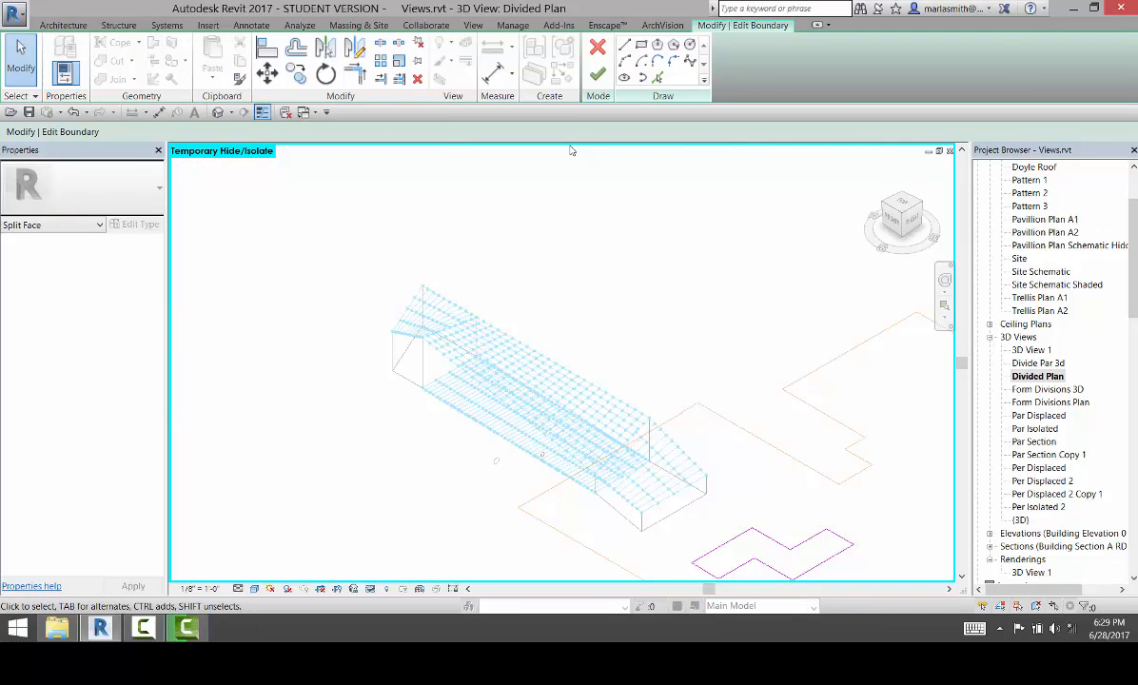
pyautogui.click(599, 52)
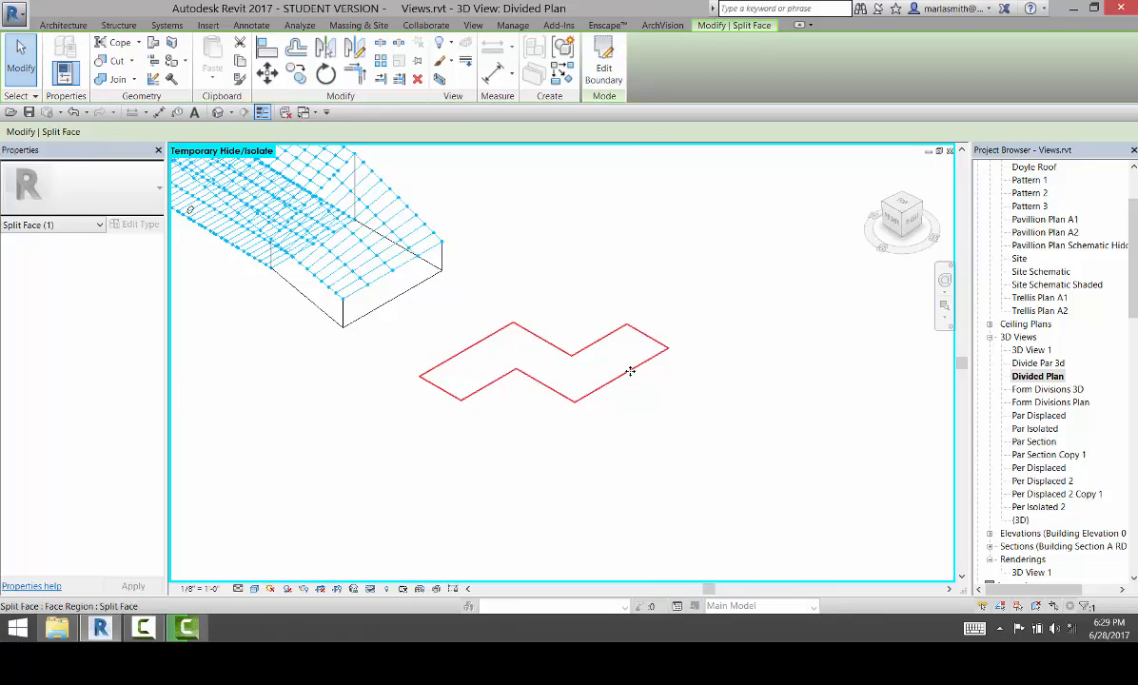
# Step: Temporarily hide the zigzag split-face outline beside the mass
pyautogui.rightClick(629, 371)
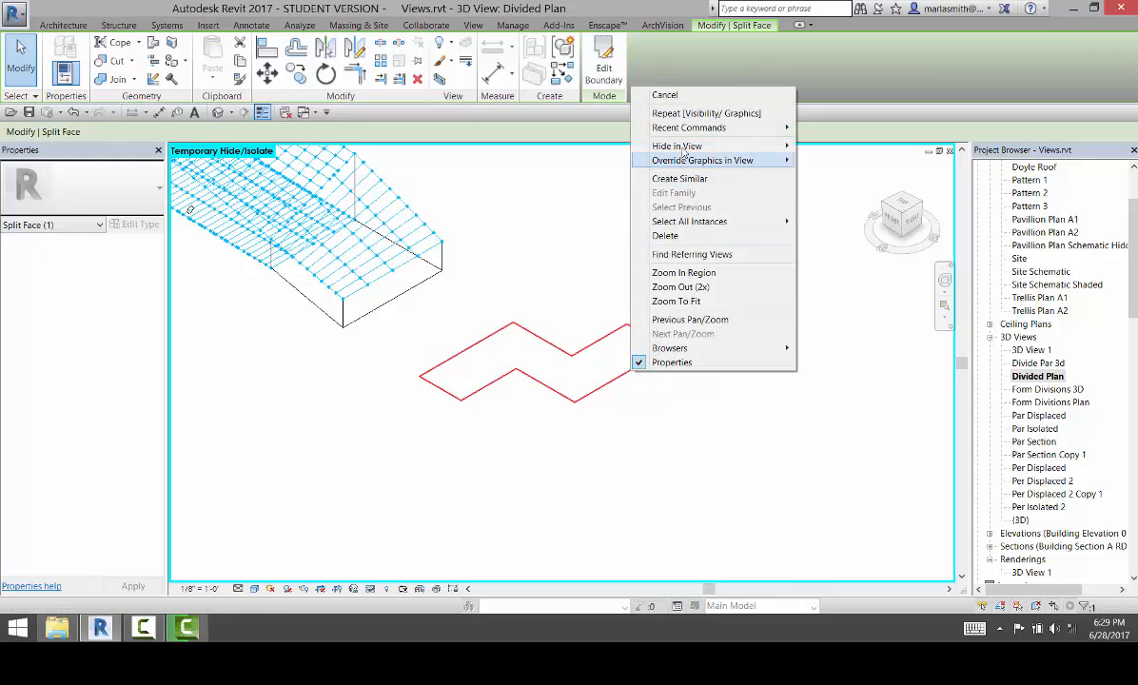
pyautogui.moveTo(683, 147)
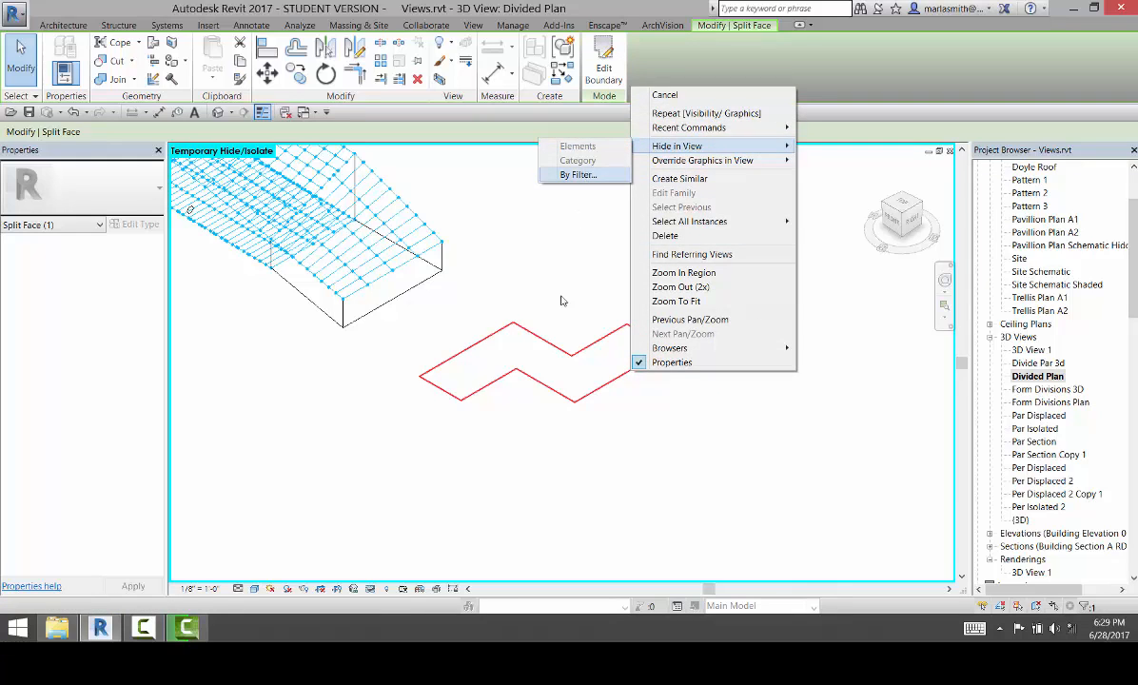
pyautogui.click(488, 498)
pyautogui.click(372, 587)
pyautogui.click(389, 535)
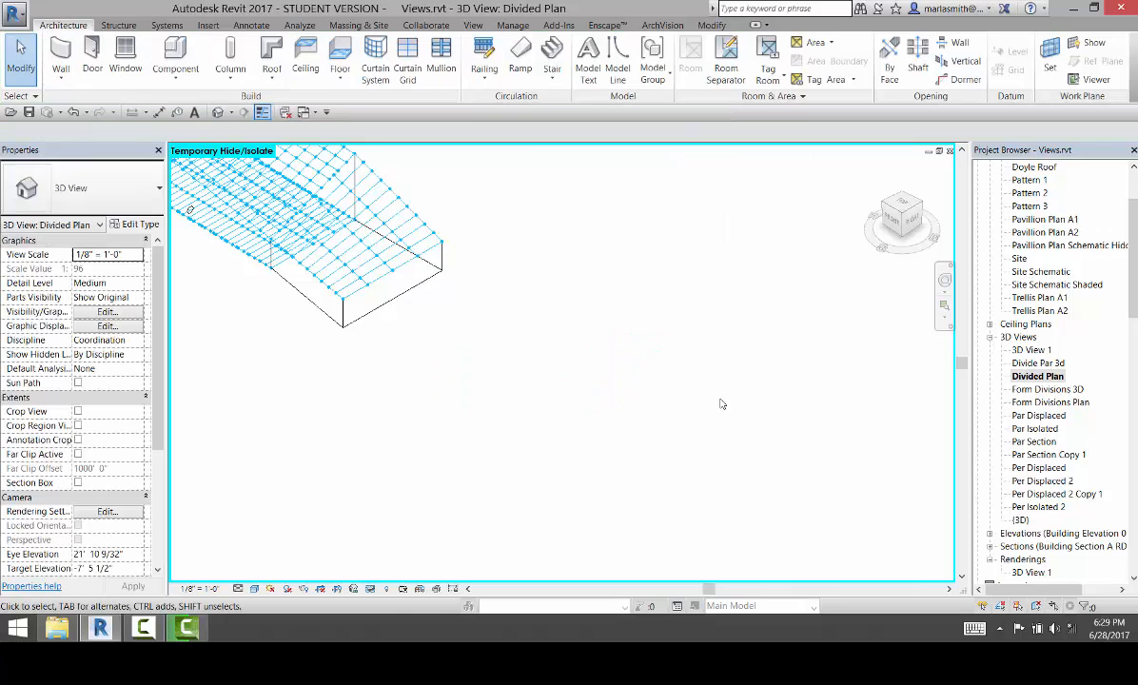
pyautogui.scroll(-3, 722, 402)
pyautogui.scroll(5, 483, 399)
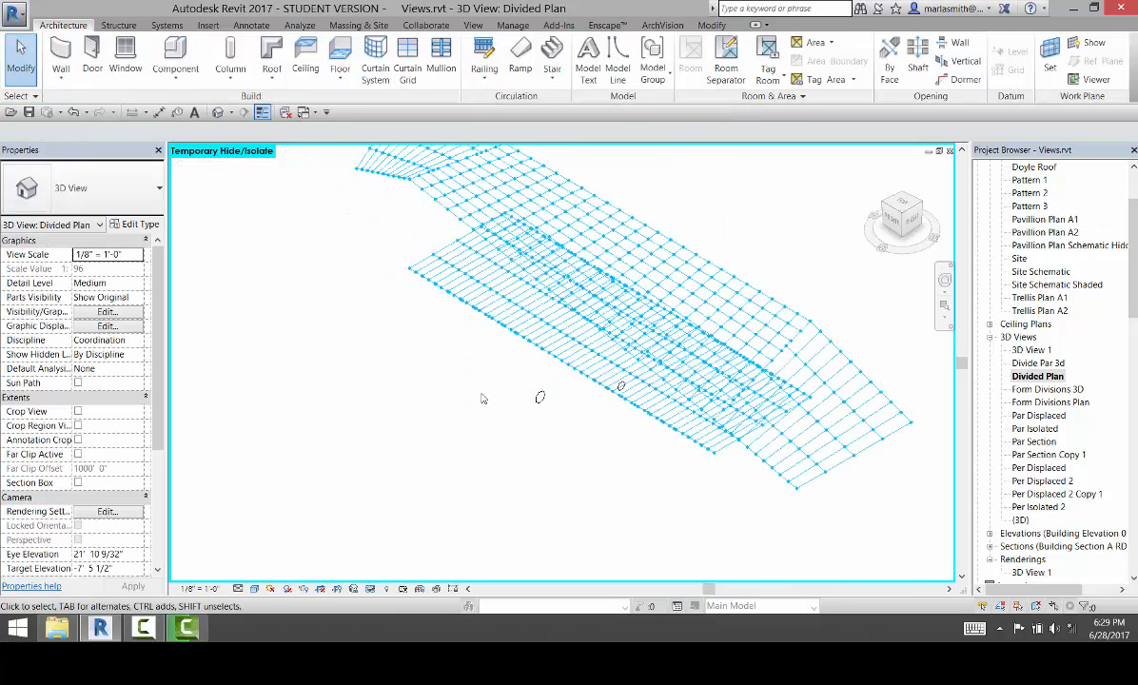
pyautogui.scroll(-2, 416, 395)
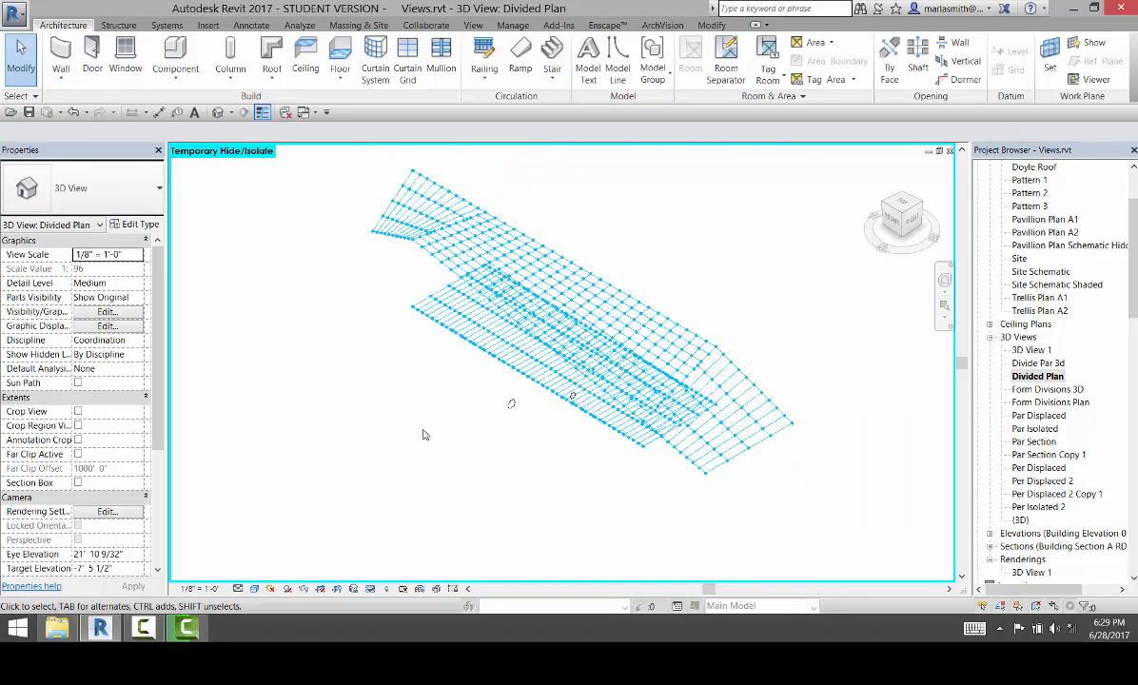
# Step: Turn on the Divided Plan view's section box and unhide the Section Boxes category in the view
pyautogui.click(78, 482)
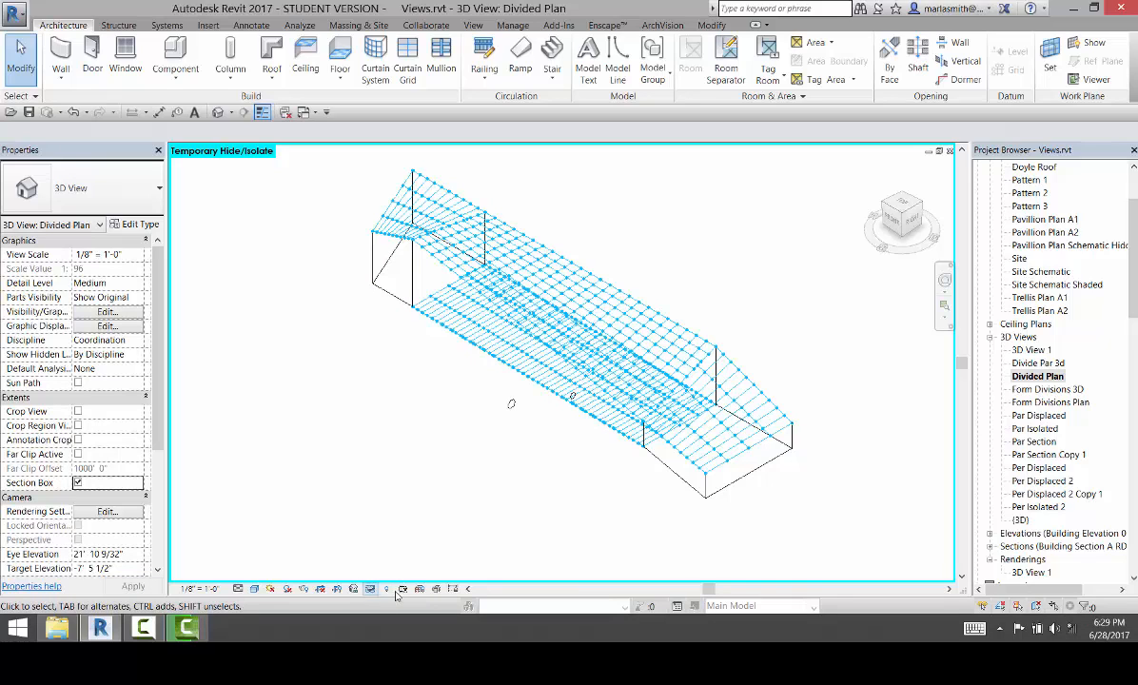
pyautogui.click(648, 348)
pyautogui.click(386, 591)
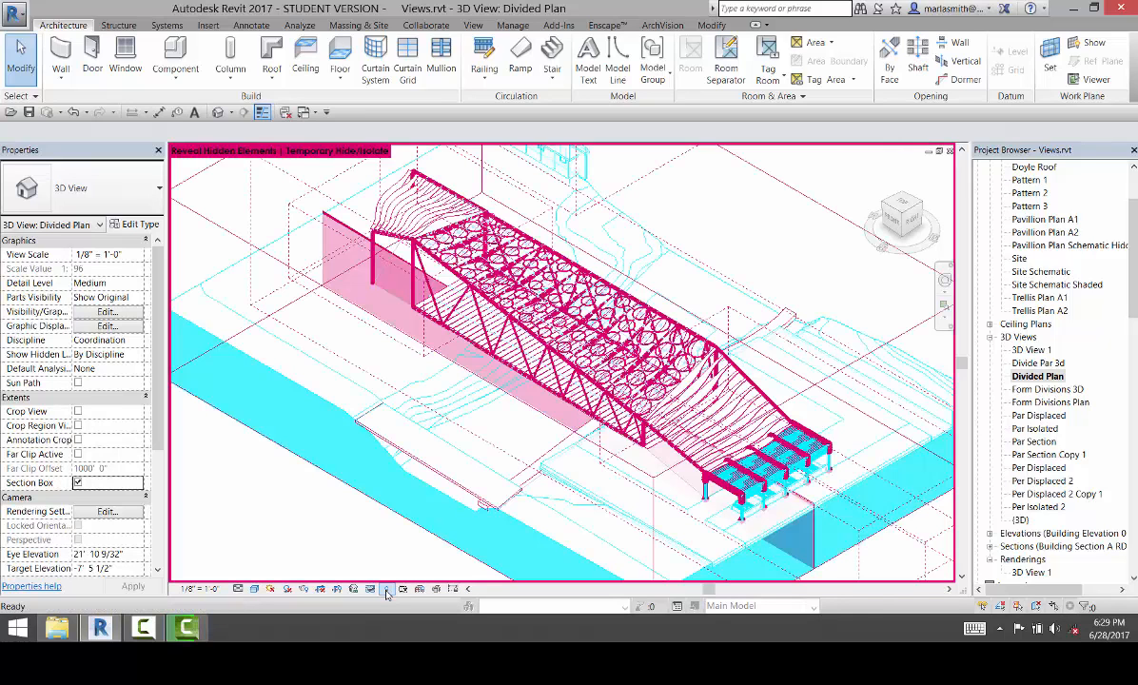
pyautogui.scroll(-5, 337, 262)
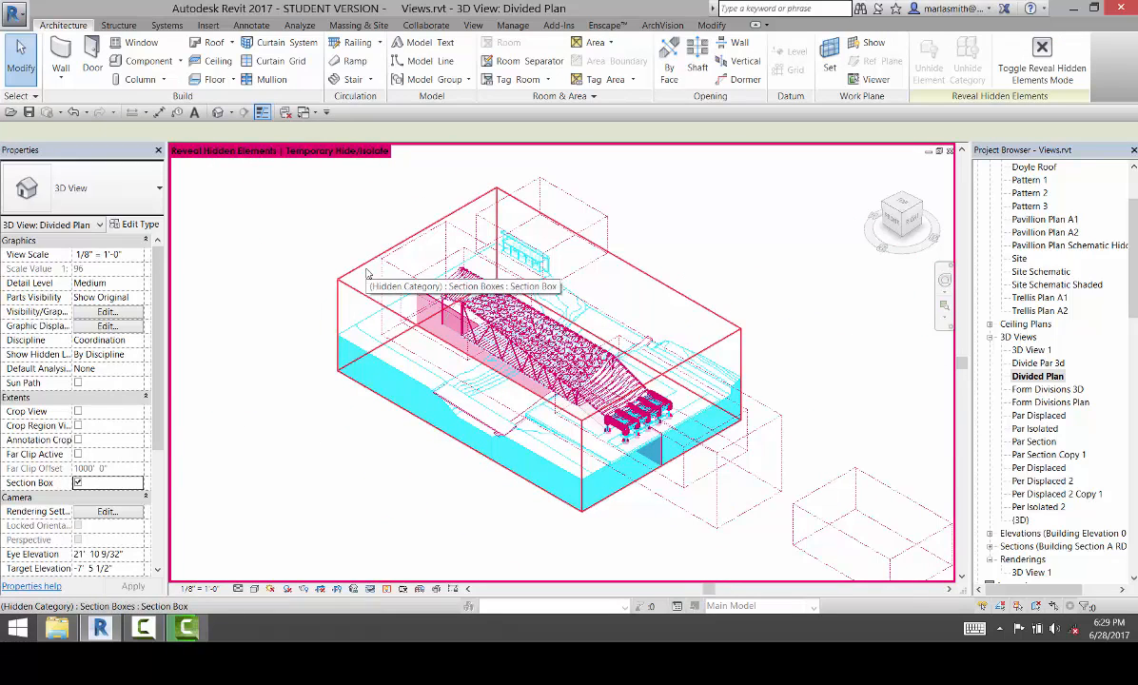
pyautogui.click(366, 271)
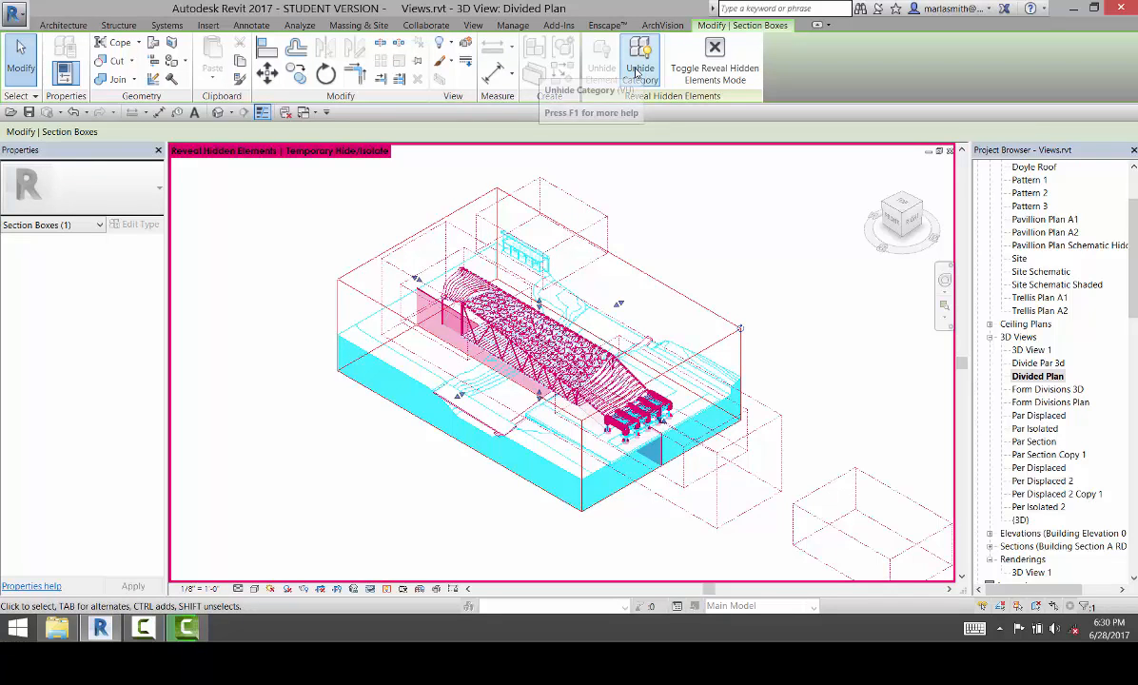
pyautogui.rightClick(373, 260)
pyautogui.moveTo(418, 321)
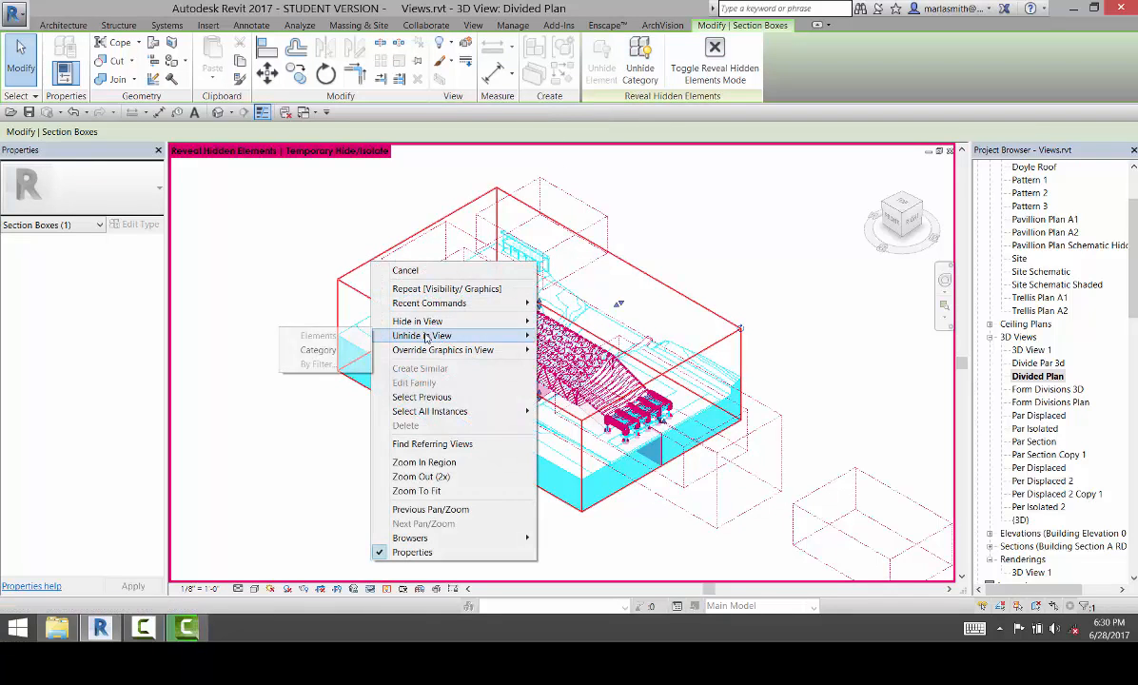
pyautogui.click(342, 352)
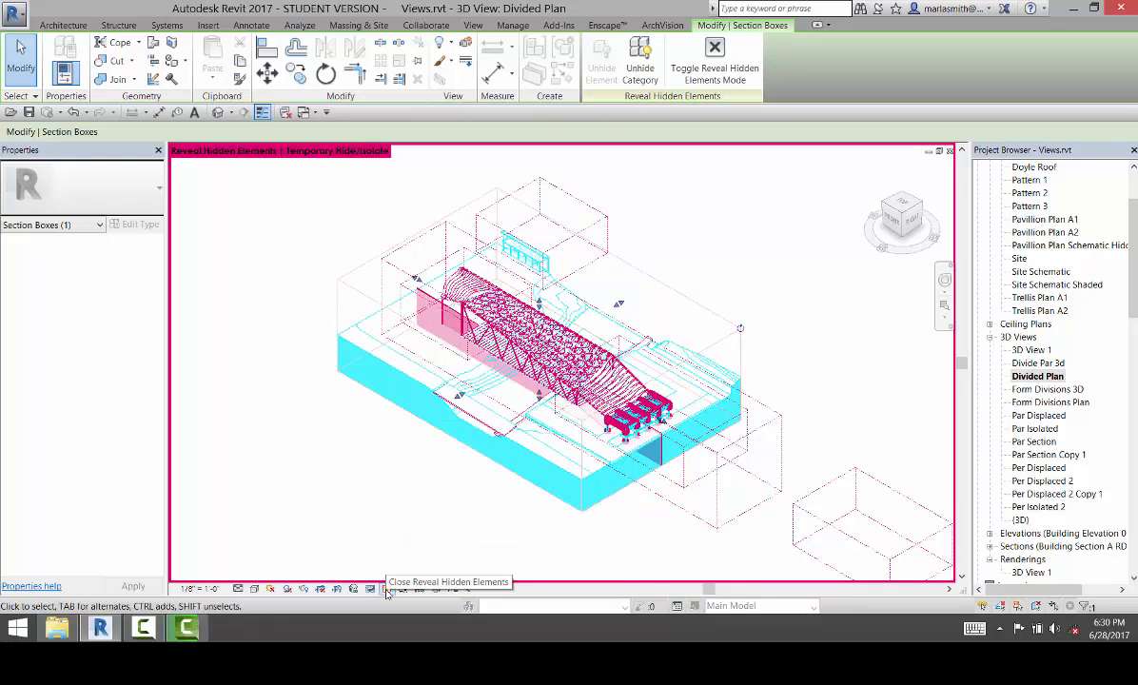
pyautogui.click(387, 590)
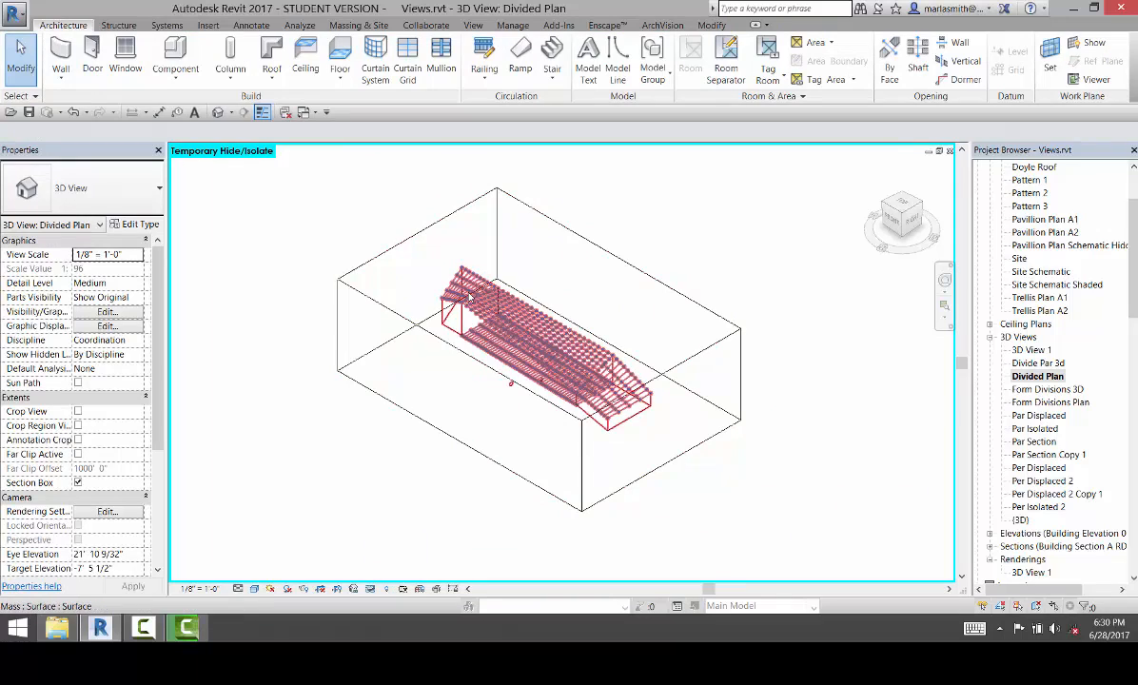
# Step: Raise the underside of the section box until it cuts away the mass's lower divided surface
pyautogui.click(544, 342)
pyautogui.scroll(2, 506, 423)
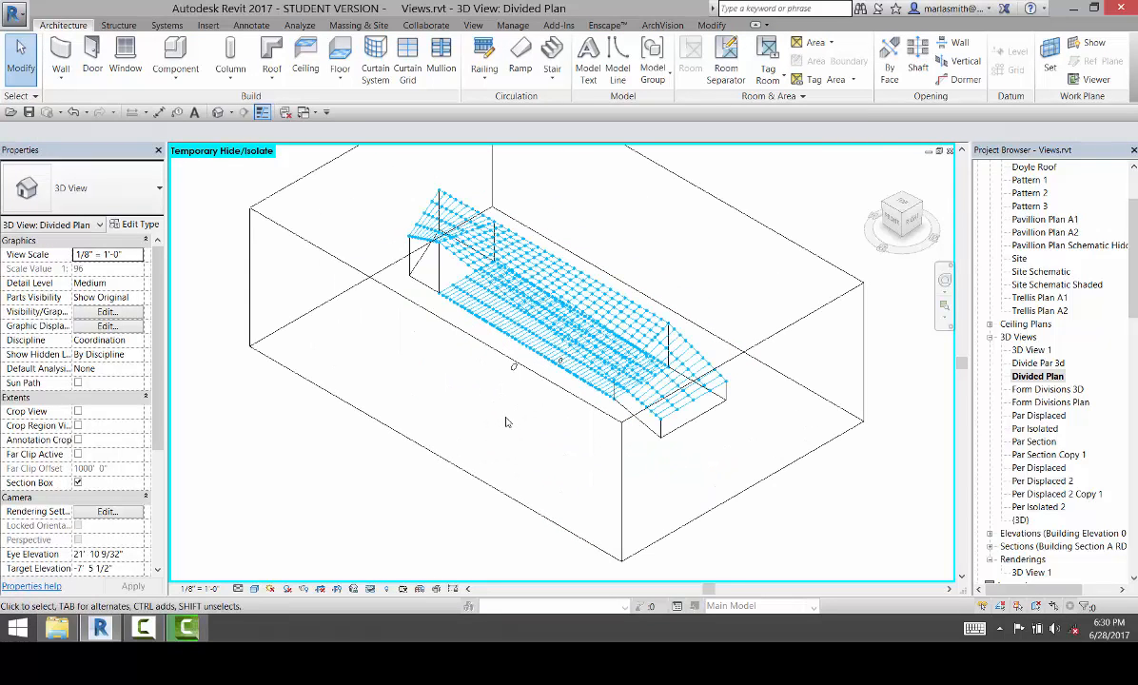
pyautogui.click(485, 473)
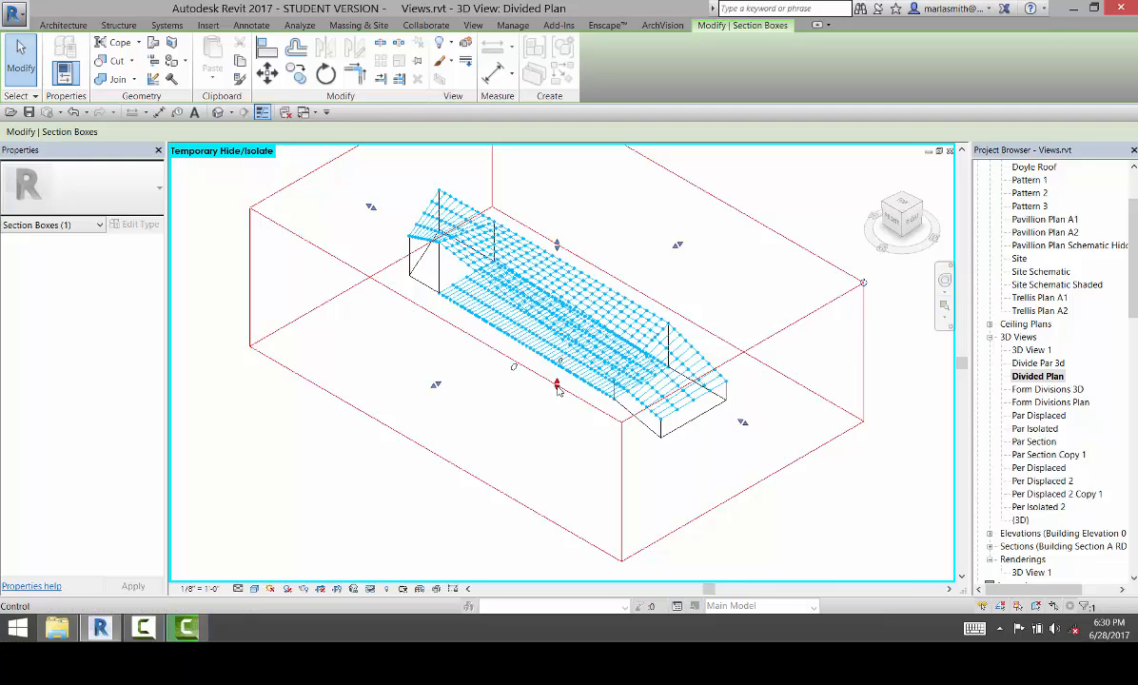
pyautogui.moveTo(556, 386); pyautogui.dragTo(557, 301)
pyautogui.scroll(2, 556, 364)
pyautogui.scroll(-2, 558, 362)
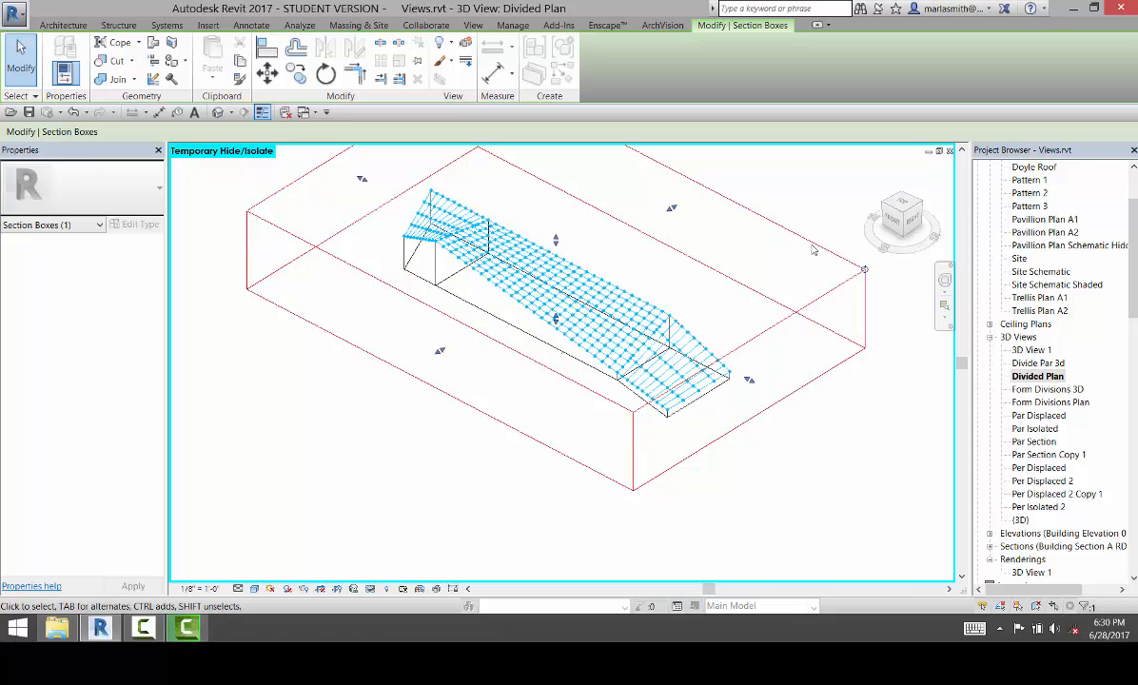
# Step: Orient the 3D view to the top and hide the Section Boxes category in the view
pyautogui.click(902, 205)
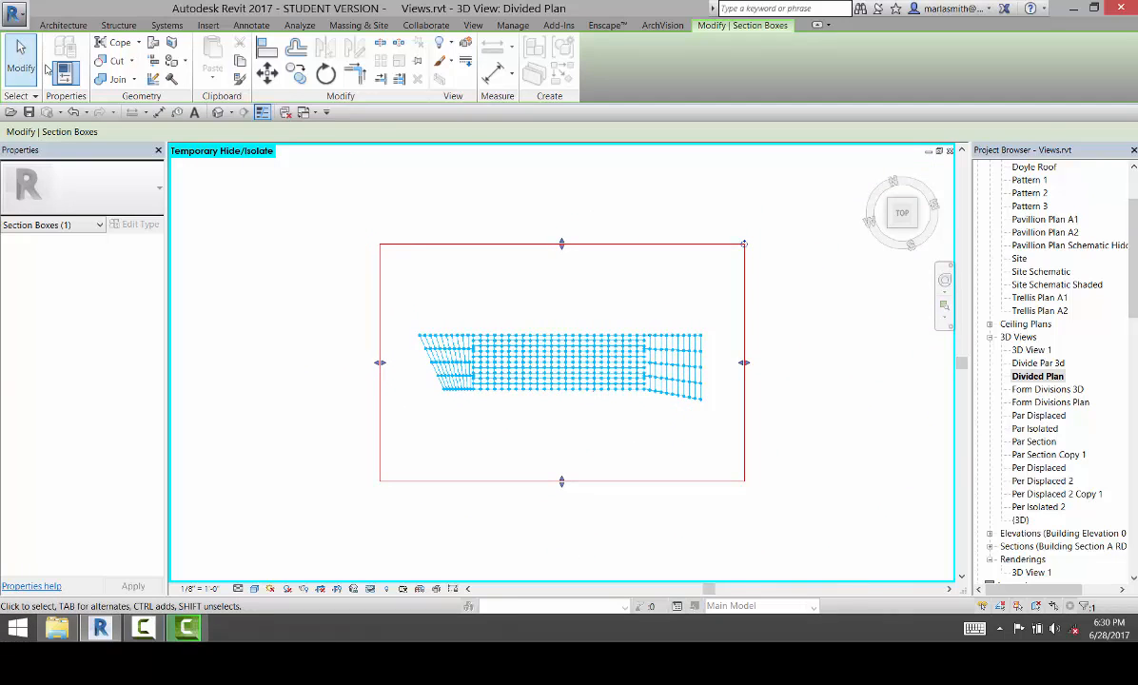
pyautogui.click(594, 259)
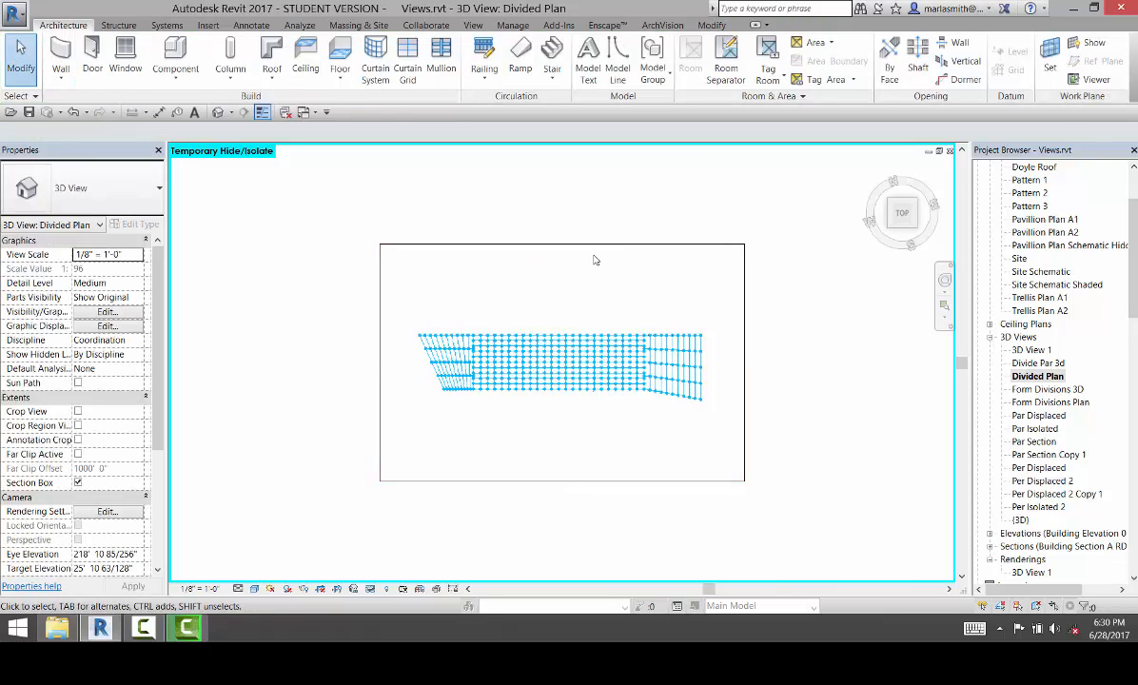
pyautogui.click(596, 246)
pyautogui.rightClick(593, 245)
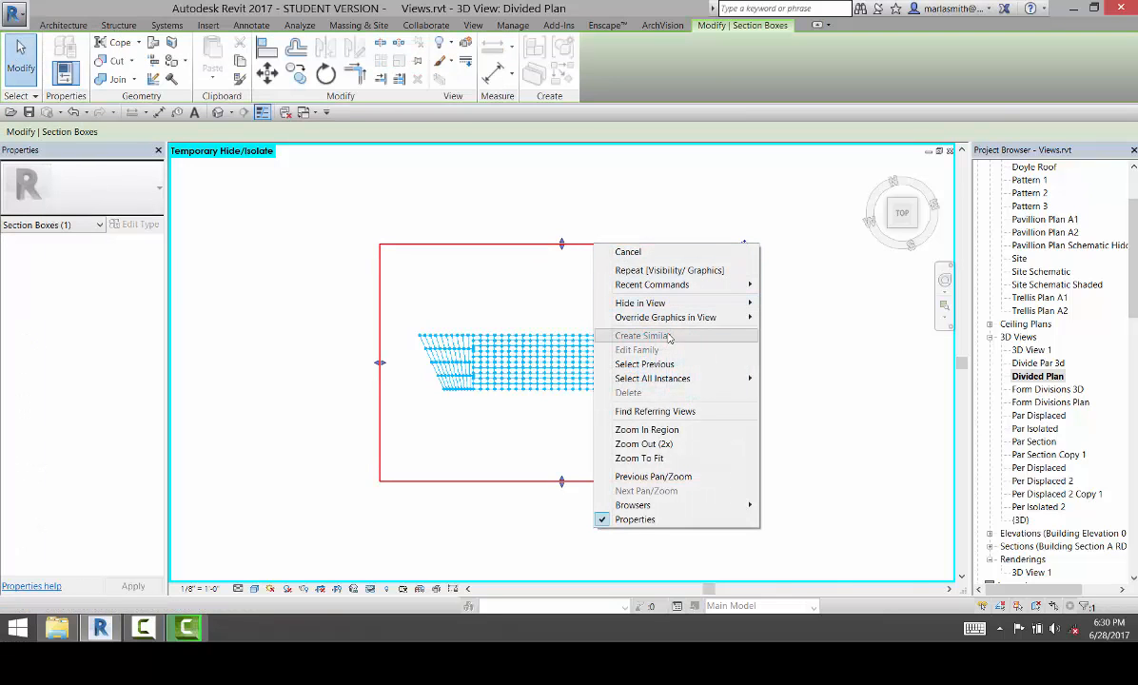
pyautogui.moveTo(637, 302)
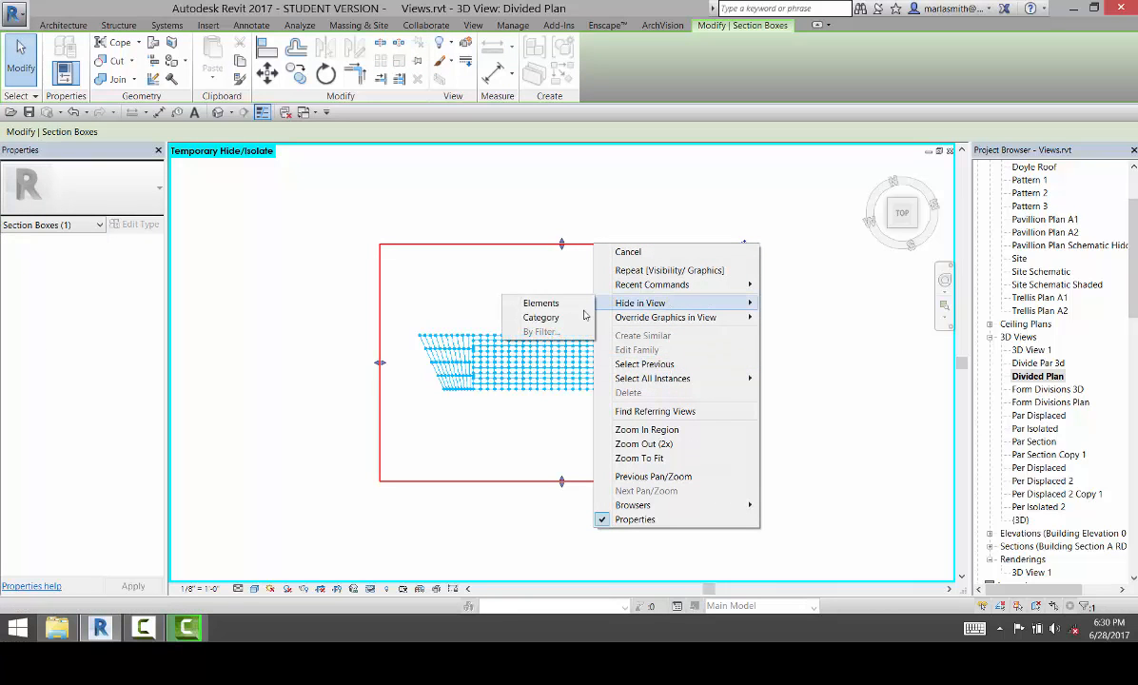
pyautogui.click(584, 314)
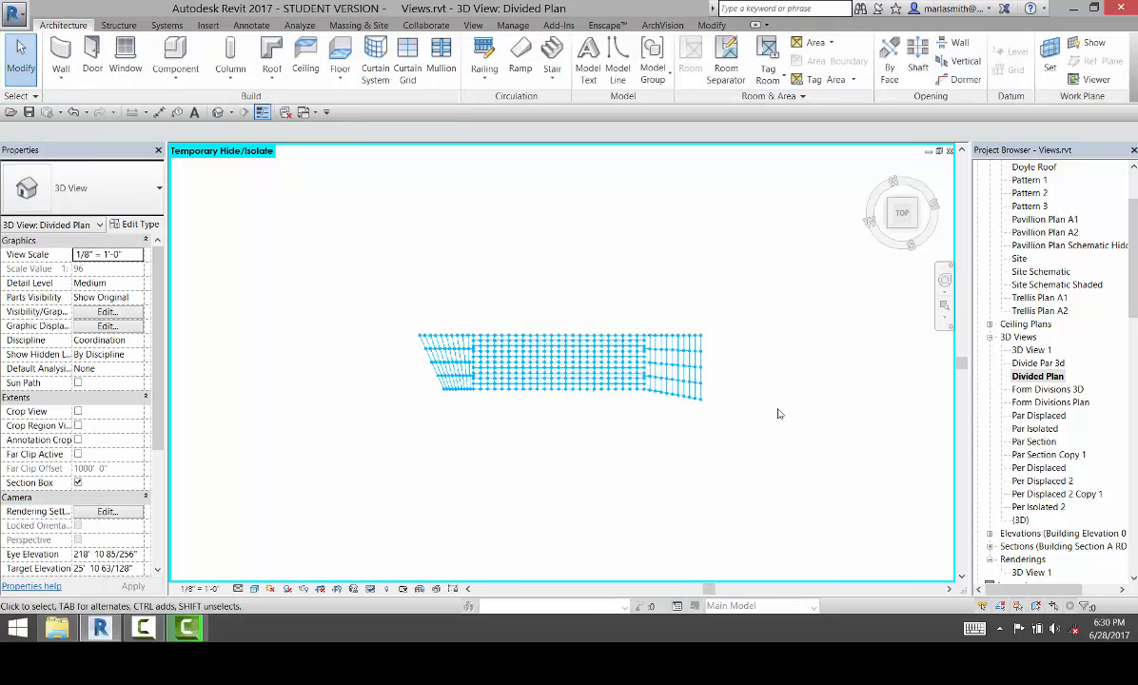
# Step: Crop the view with its crop region displayed, and tighten the lower crop edge beneath the divided surfaces
pyautogui.click(321, 590)
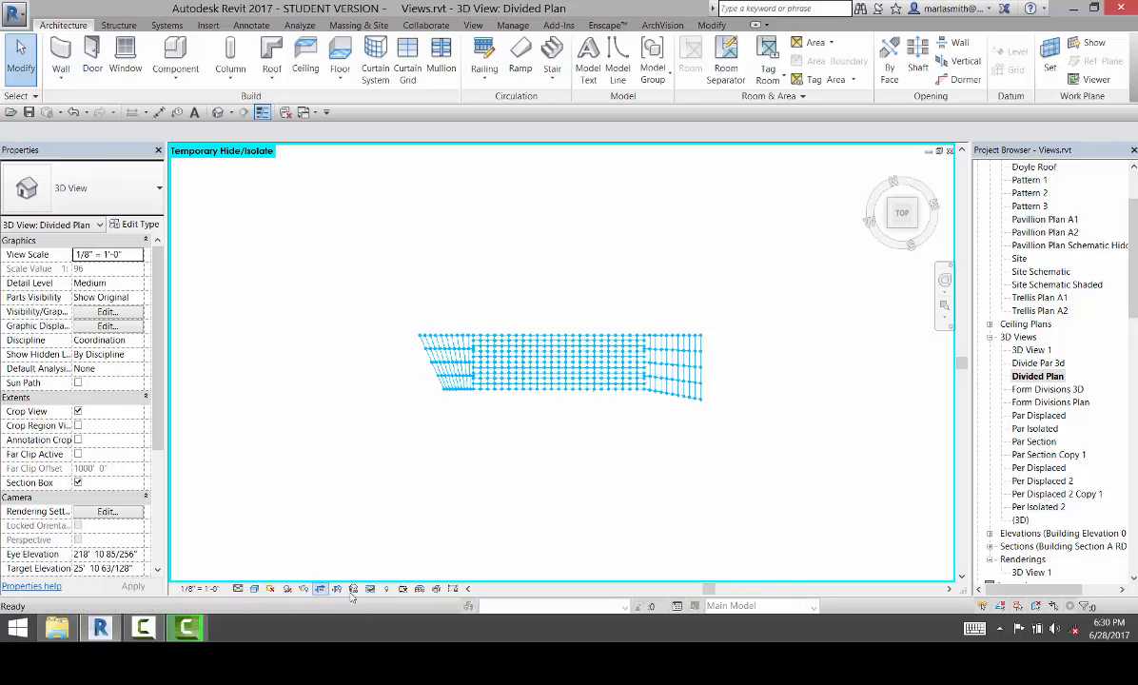
pyautogui.click(336, 589)
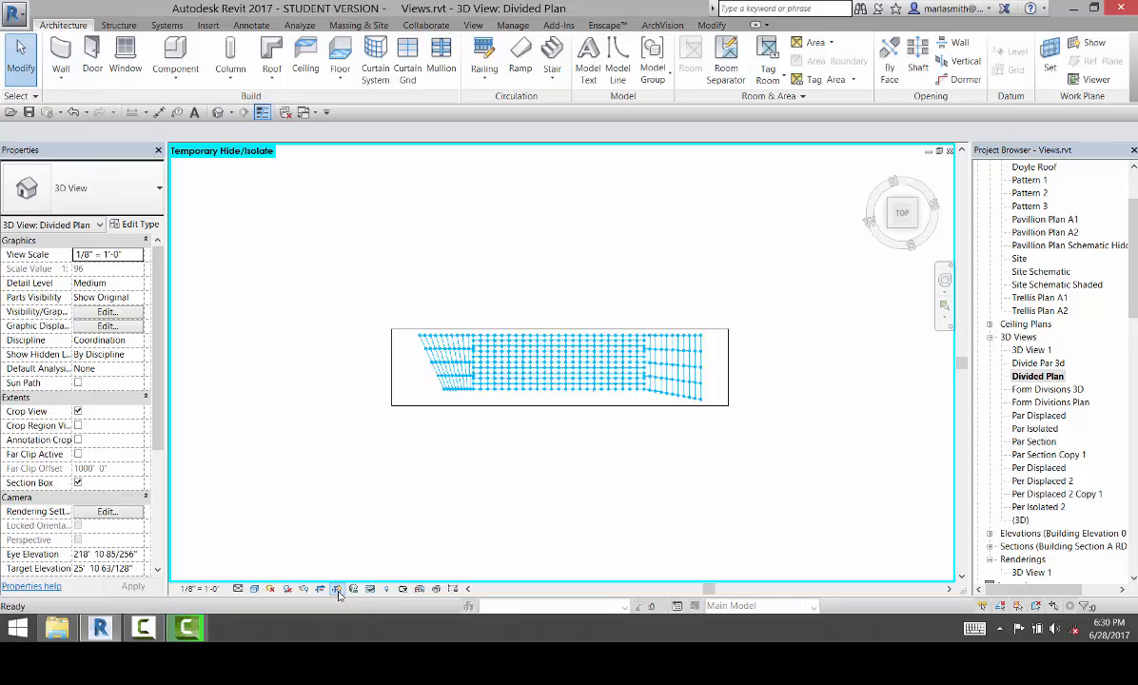
pyautogui.click(485, 404)
pyautogui.scroll(3, 537, 397)
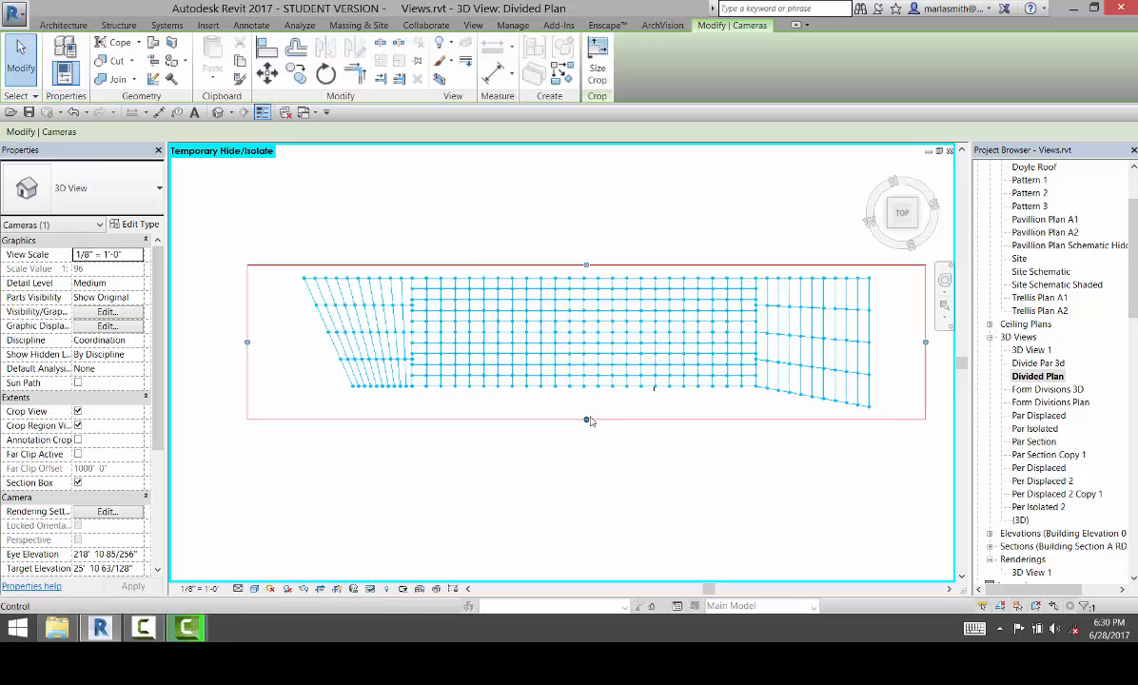
pyautogui.moveTo(589, 420); pyautogui.dragTo(583, 430)
pyautogui.click(578, 482)
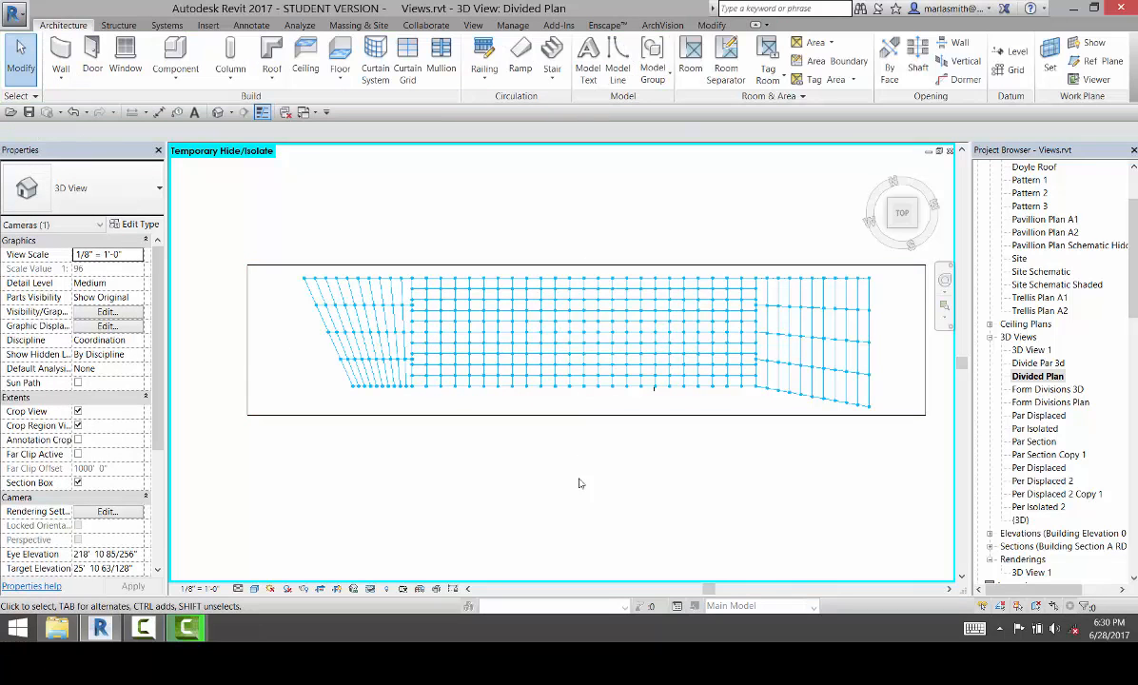
# Step: Pull both short ends of the crop region in close to the ends of the divided surface grid
pyautogui.scroll(-2, 579, 482)
pyautogui.click(329, 371)
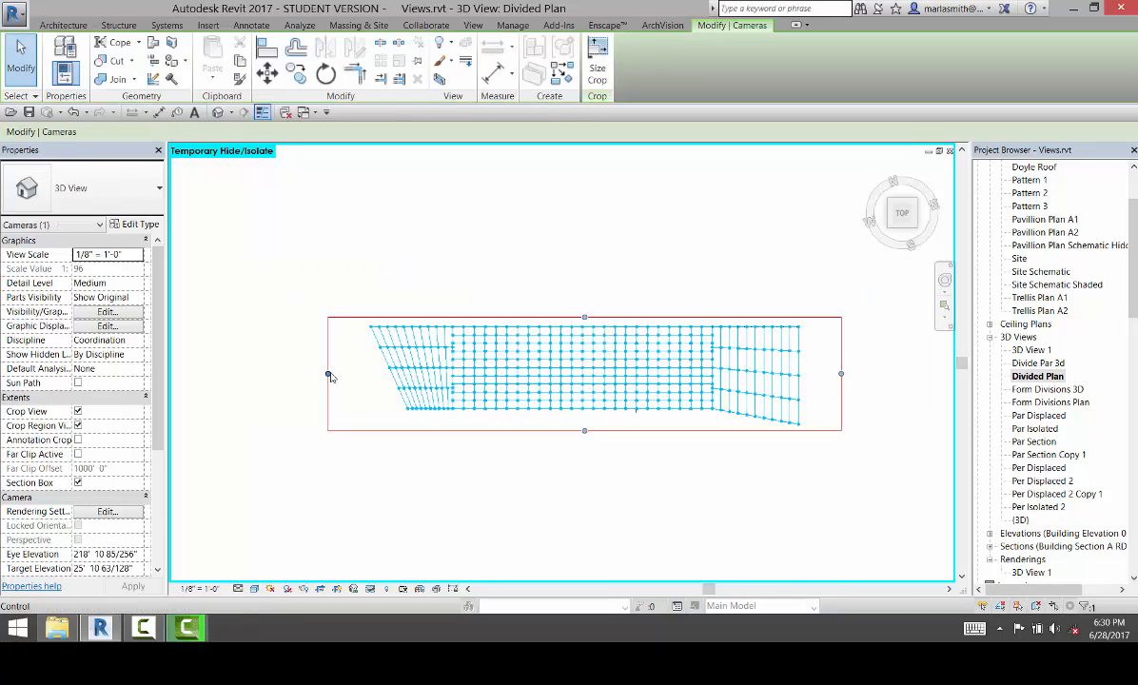
pyautogui.moveTo(328, 374); pyautogui.dragTo(360, 374)
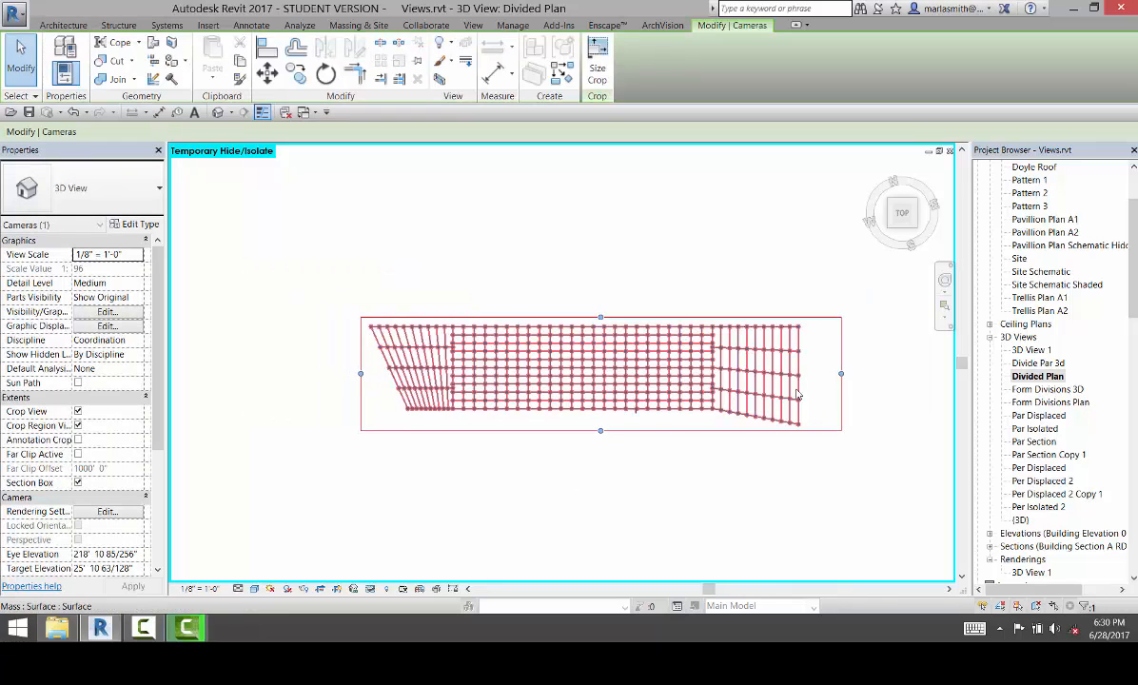
pyautogui.moveTo(840, 374); pyautogui.dragTo(815, 376)
# Step: Check the crop region's size and set the view scale to 1/16" = 1'-0"
pyautogui.click(597, 63)
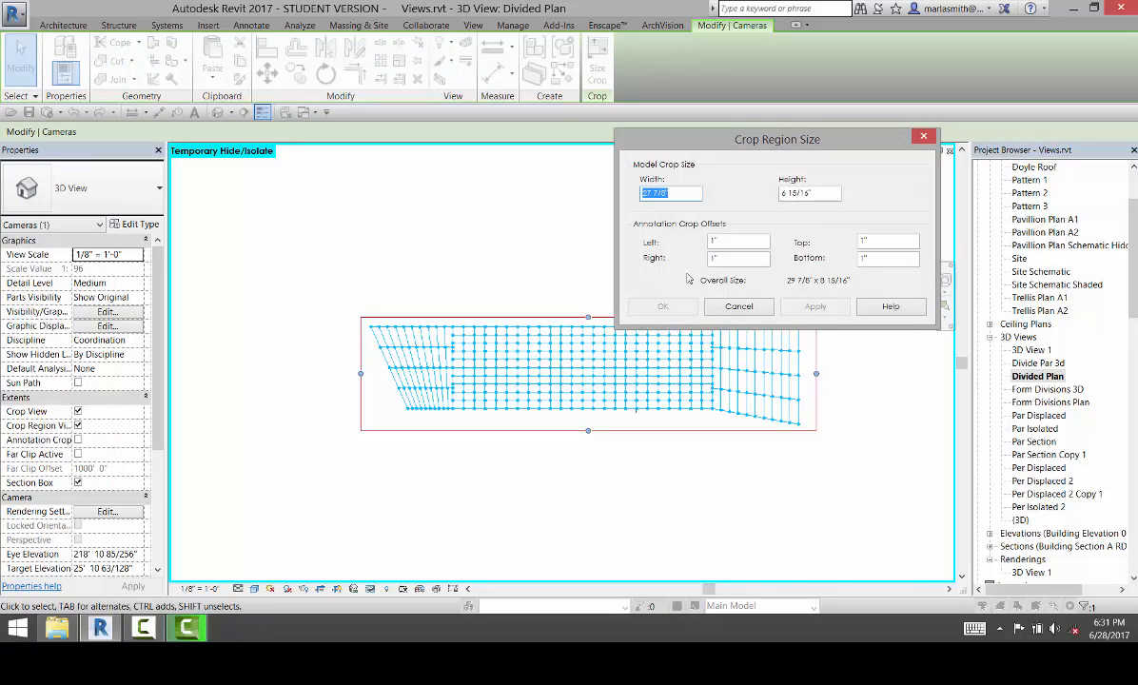
pyautogui.click(741, 309)
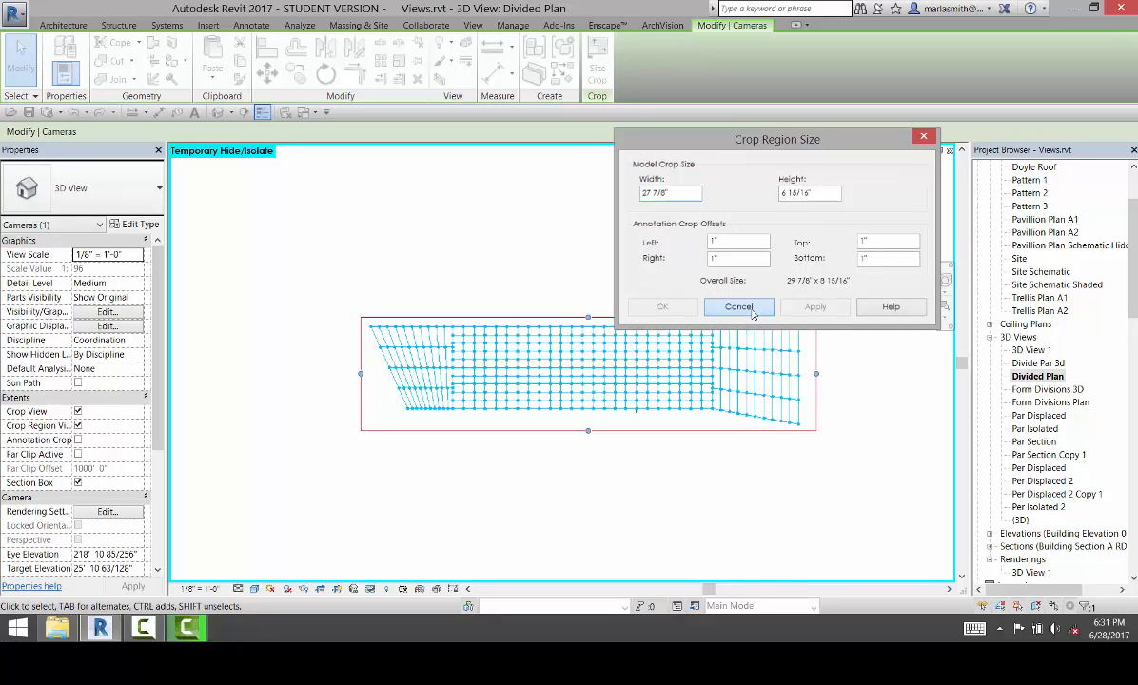
pyautogui.click(138, 255)
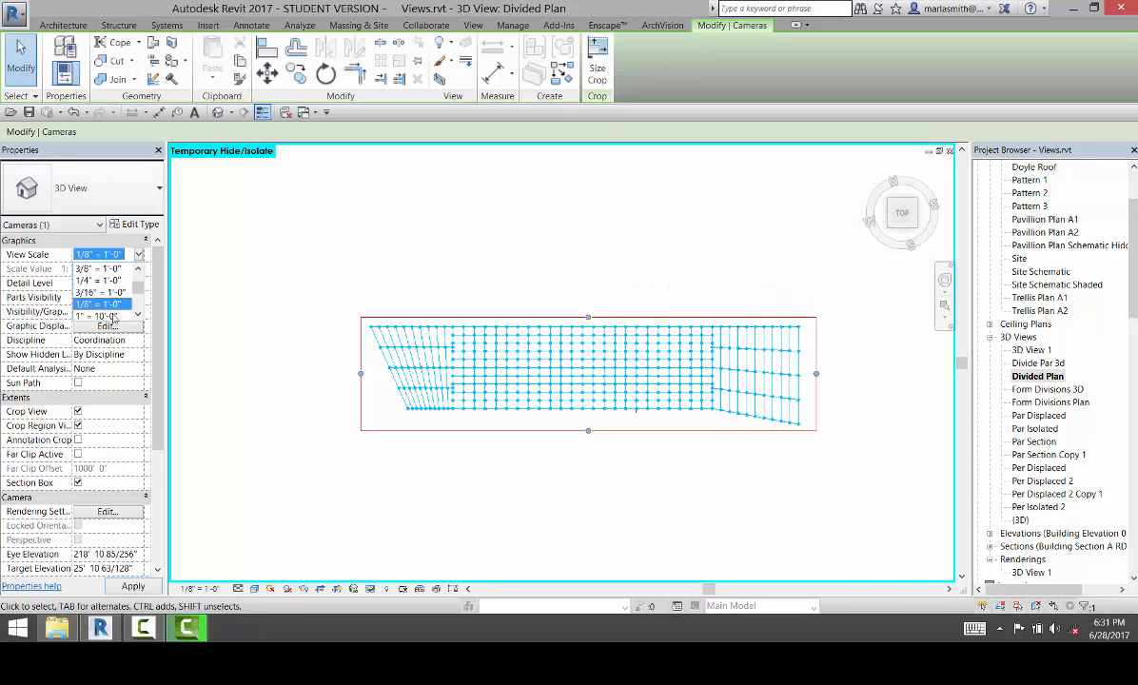
pyautogui.scroll(-1, 112, 294)
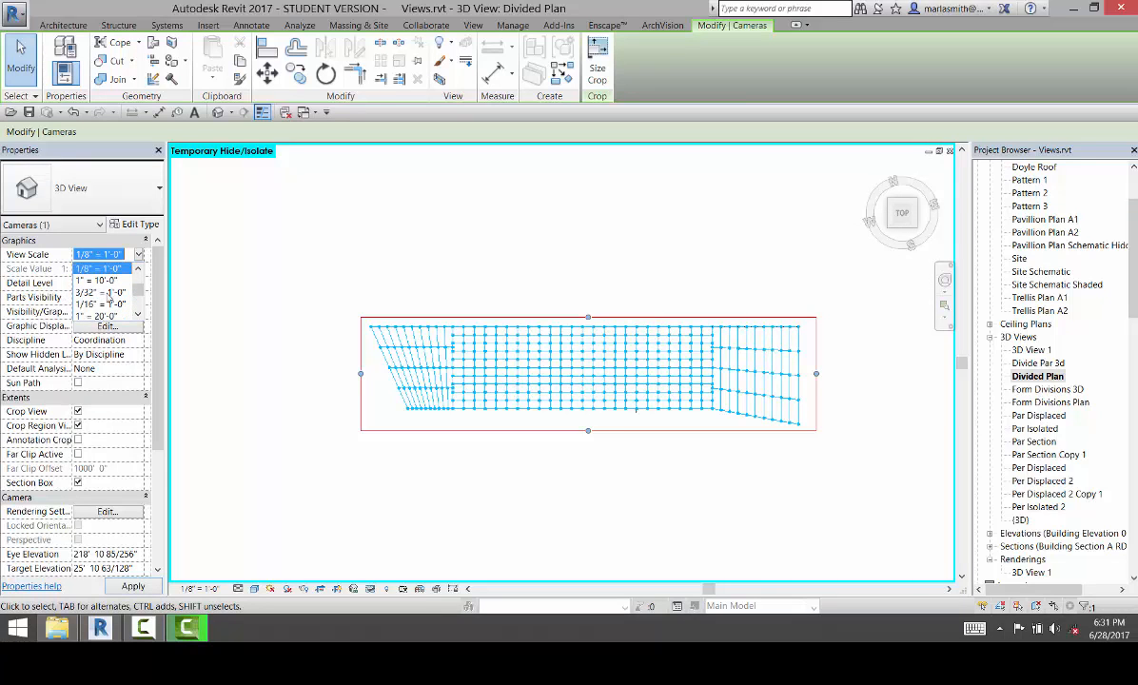
pyautogui.click(104, 303)
pyautogui.click(508, 262)
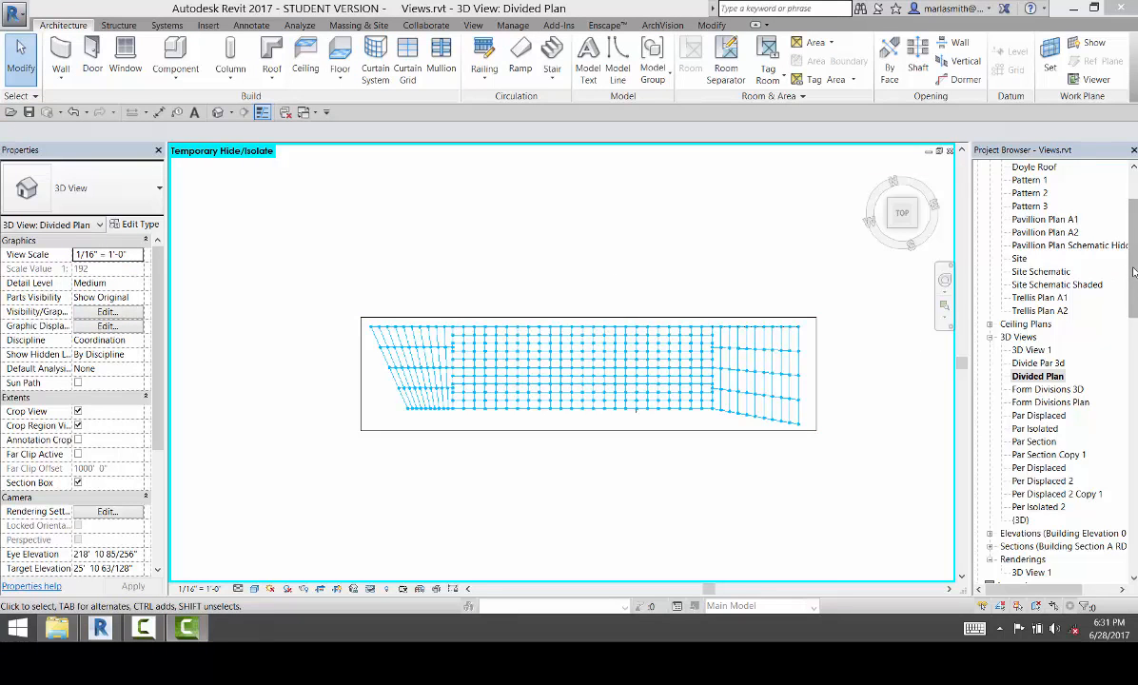
# Step: Open sheet 000 - COMPOSITION and place the Divided Plan view in the empty space below the blue divided 3D view
pyautogui.scroll(-9, 1135, 271)
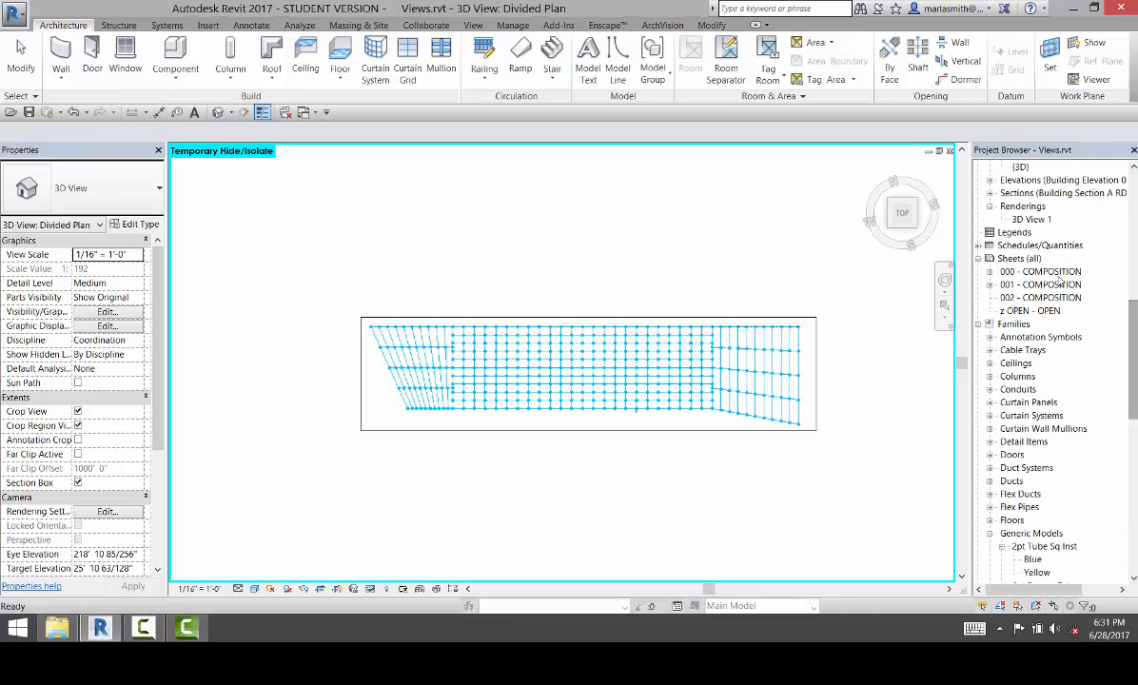
pyautogui.doubleClick(1051, 273)
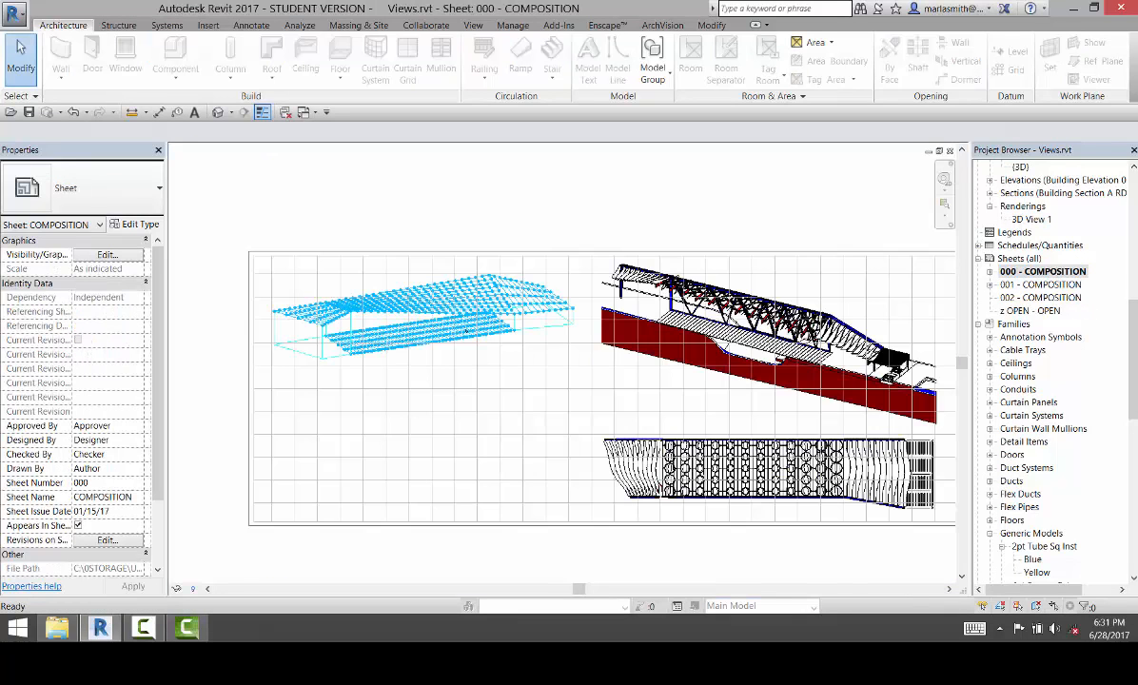
pyautogui.scroll(6, 1058, 385)
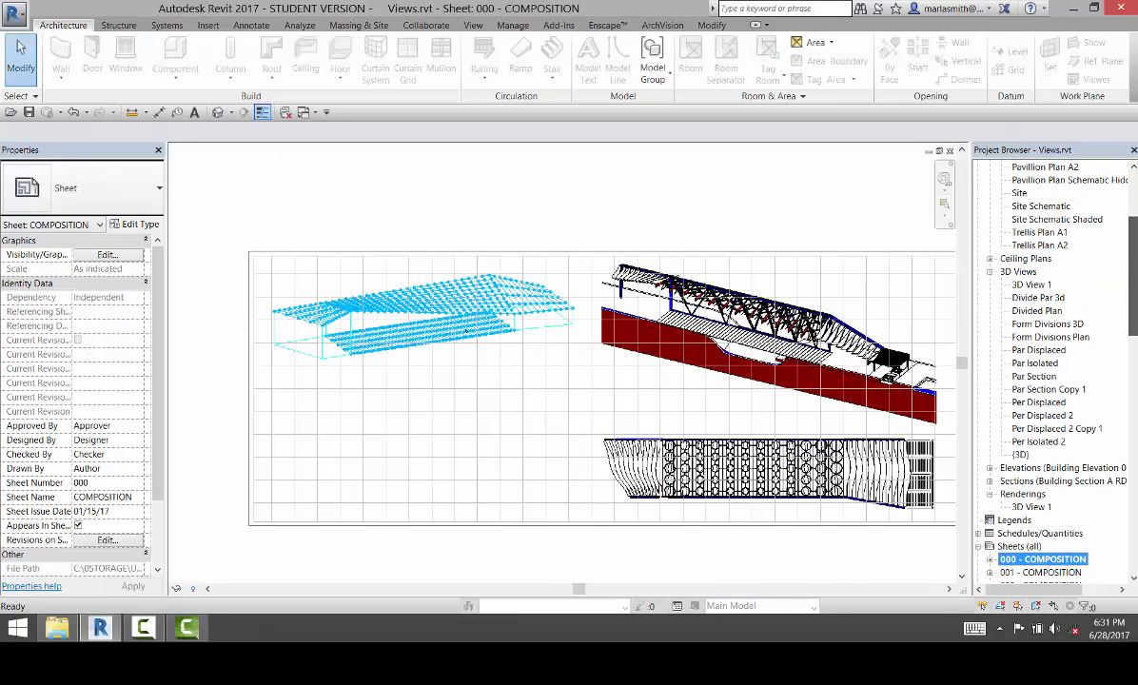
pyautogui.click(1036, 311)
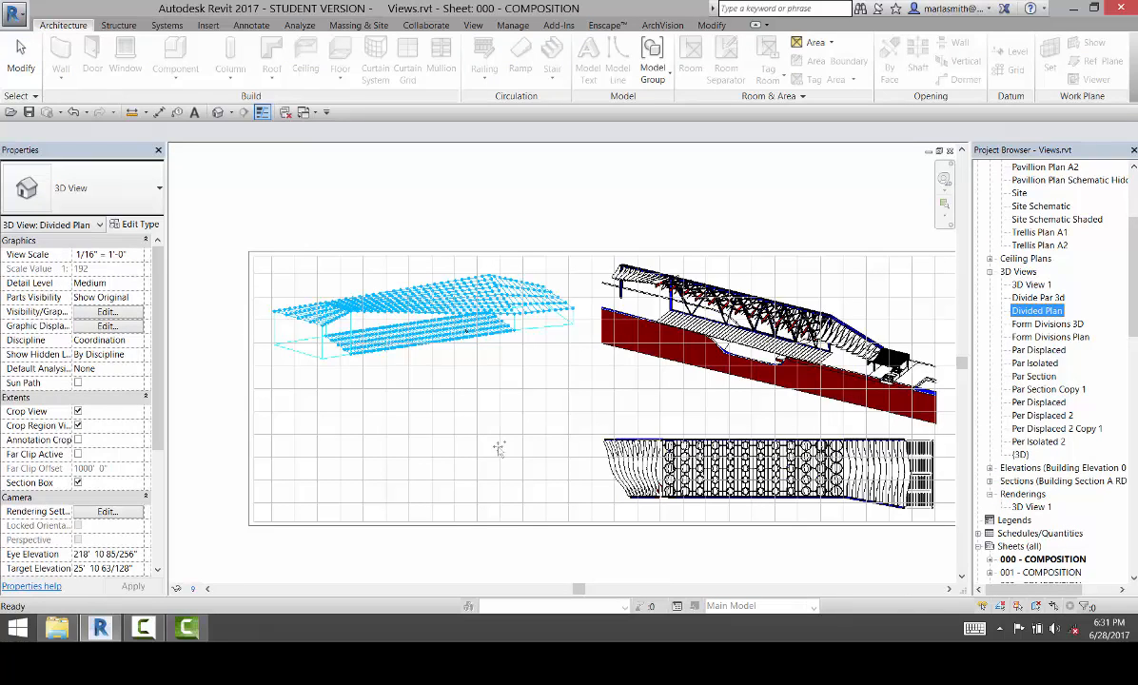
pyautogui.moveTo(499, 447); pyautogui.dragTo(426, 428)
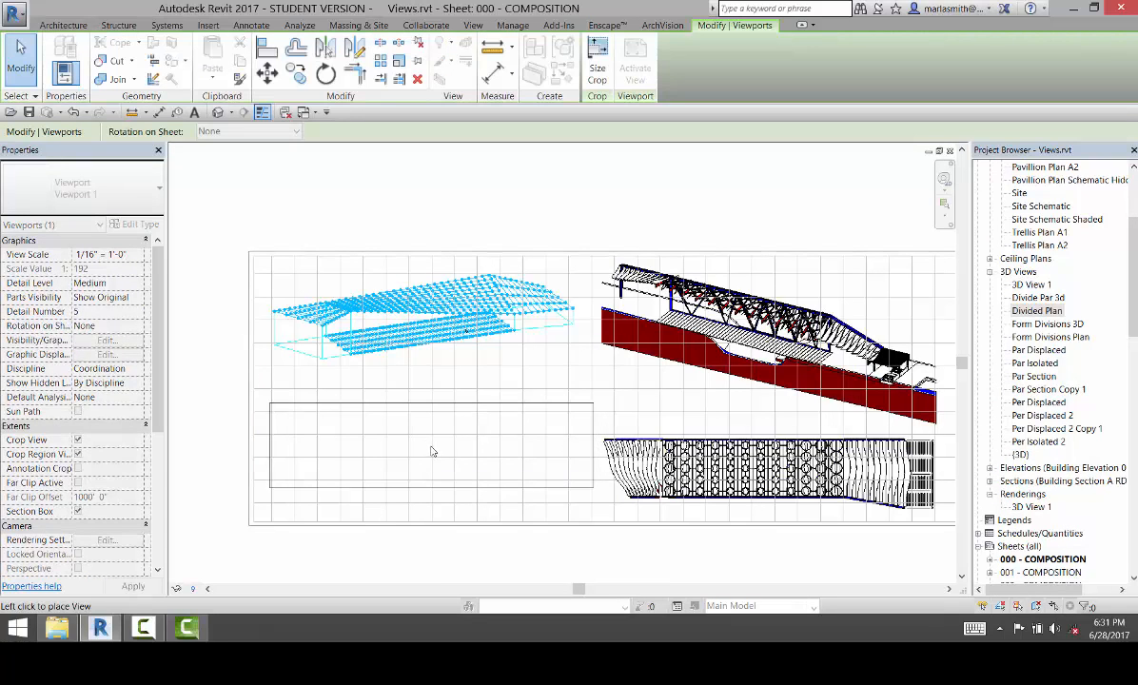
pyautogui.click(425, 452)
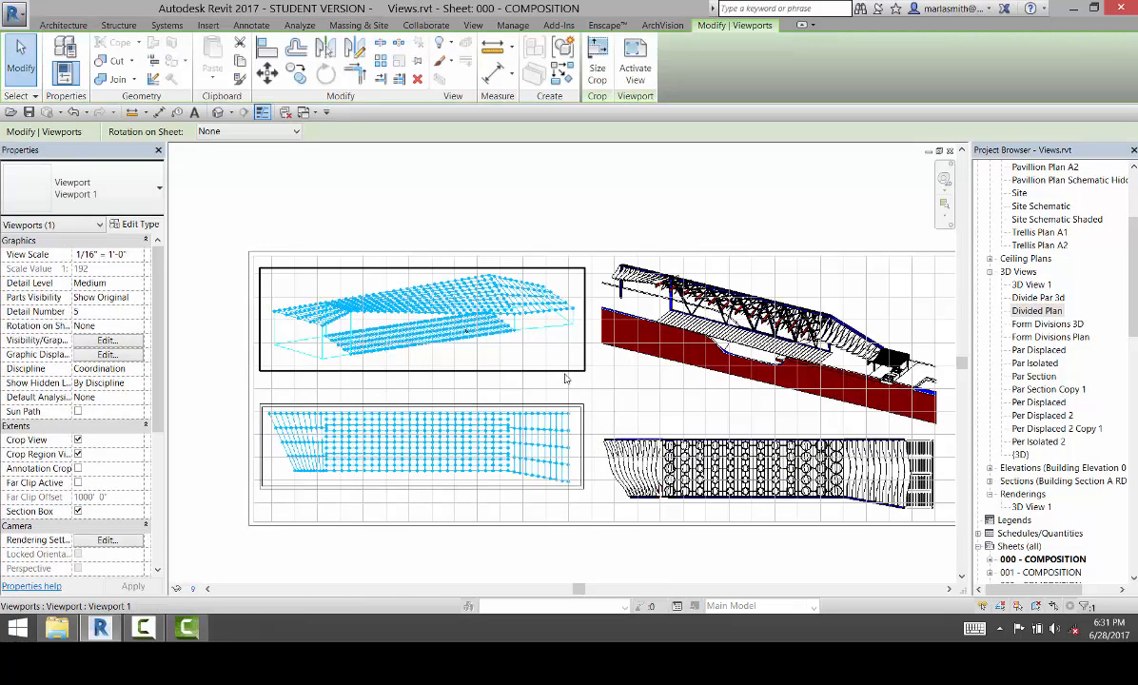
pyautogui.click(602, 391)
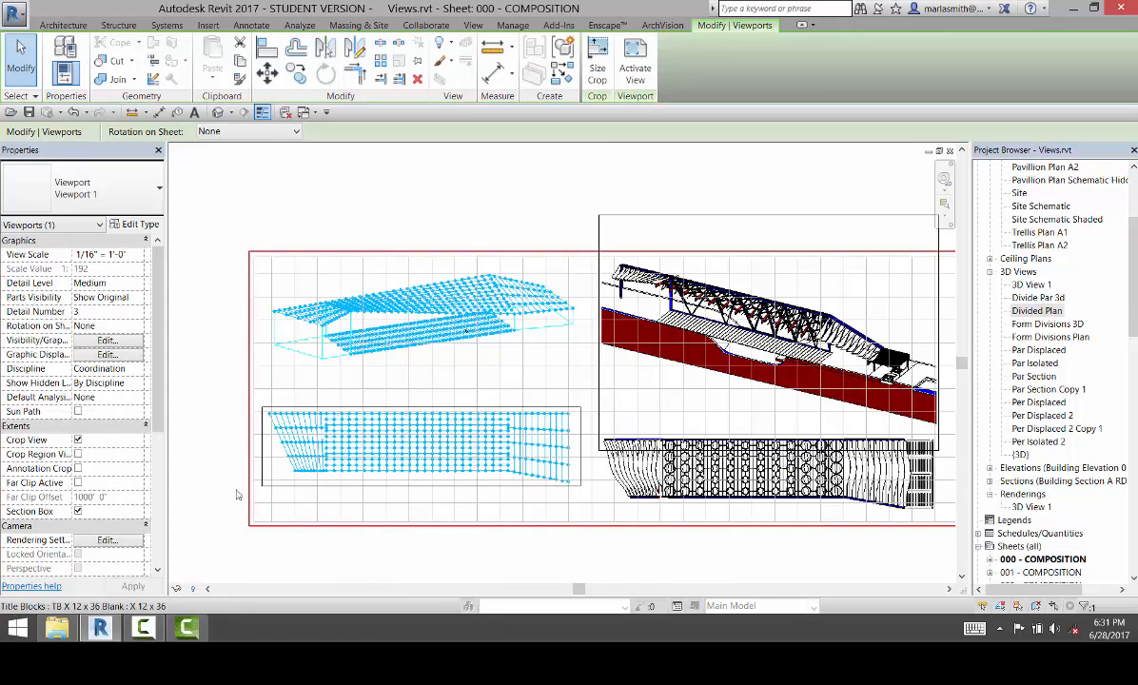
# Step: Activate the placed Divided Plan viewport, hide its crop region, and return to the sheet
pyautogui.scroll(2, 219, 464)
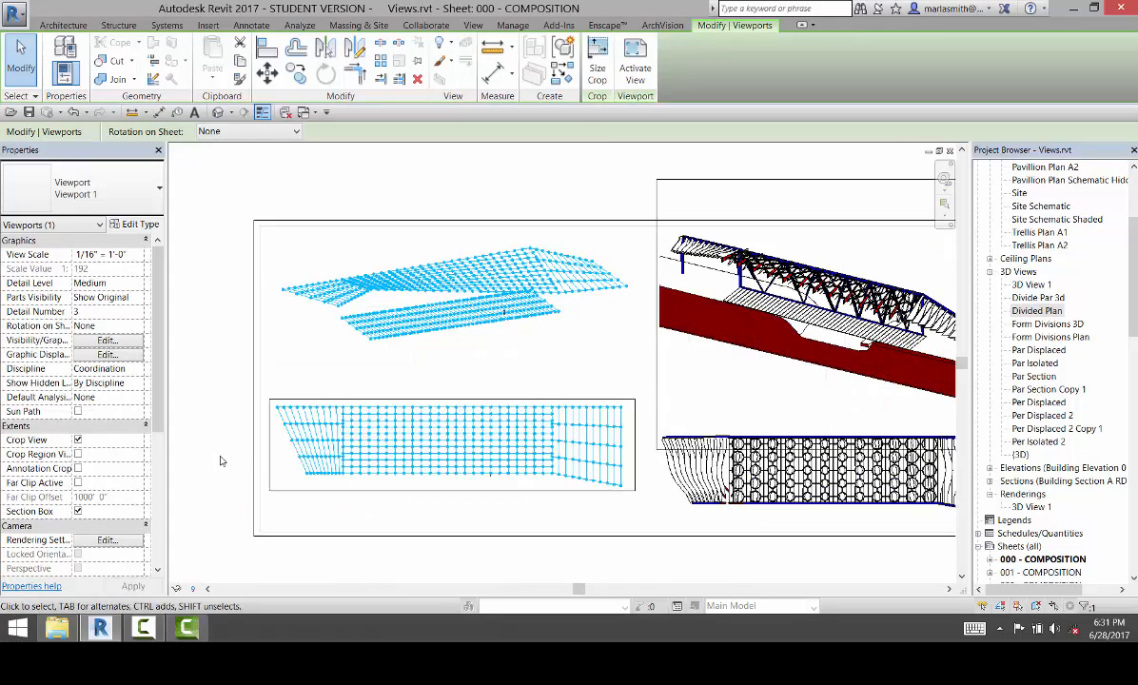
pyautogui.doubleClick(317, 445)
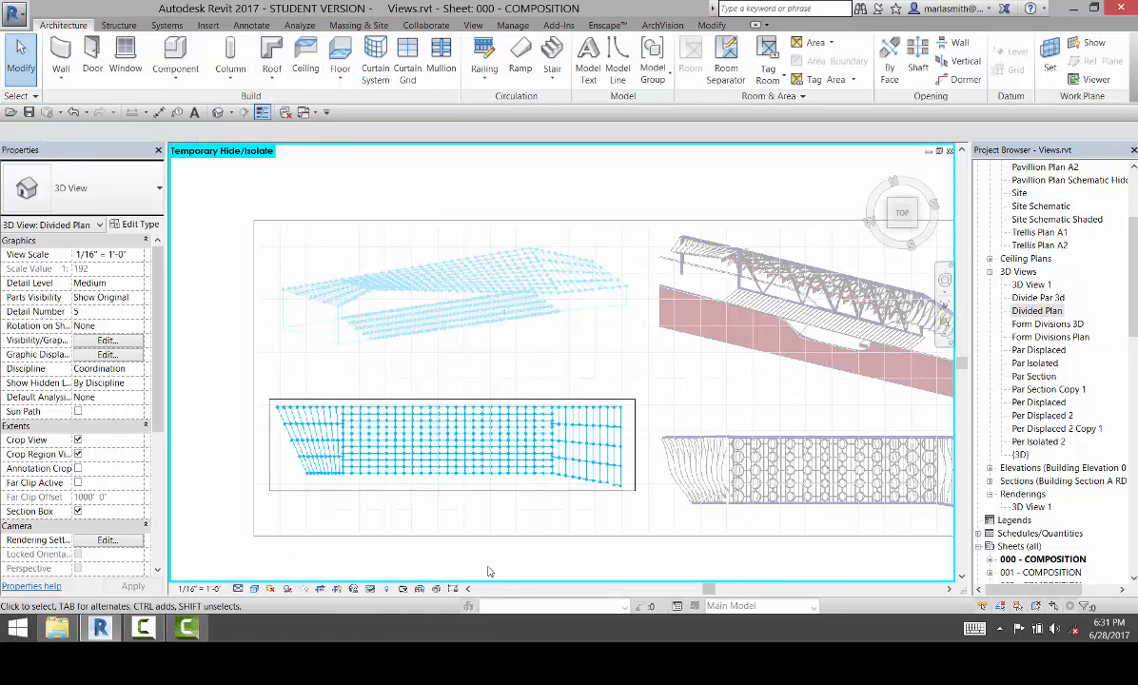
pyautogui.click(336, 590)
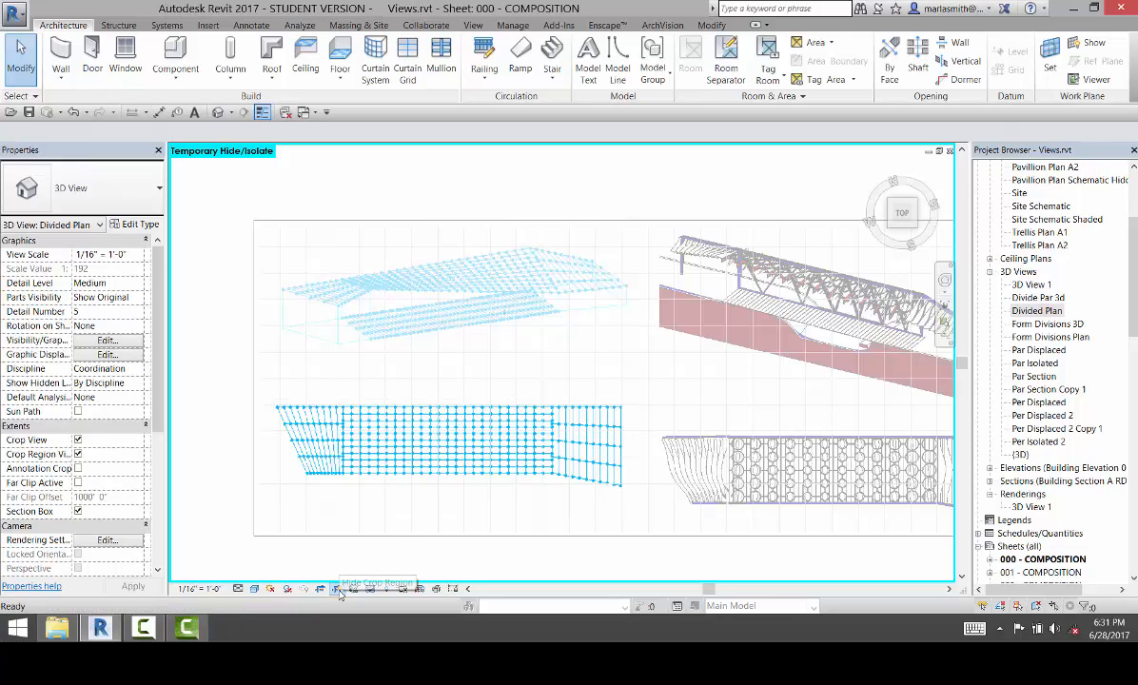
pyautogui.doubleClick(394, 552)
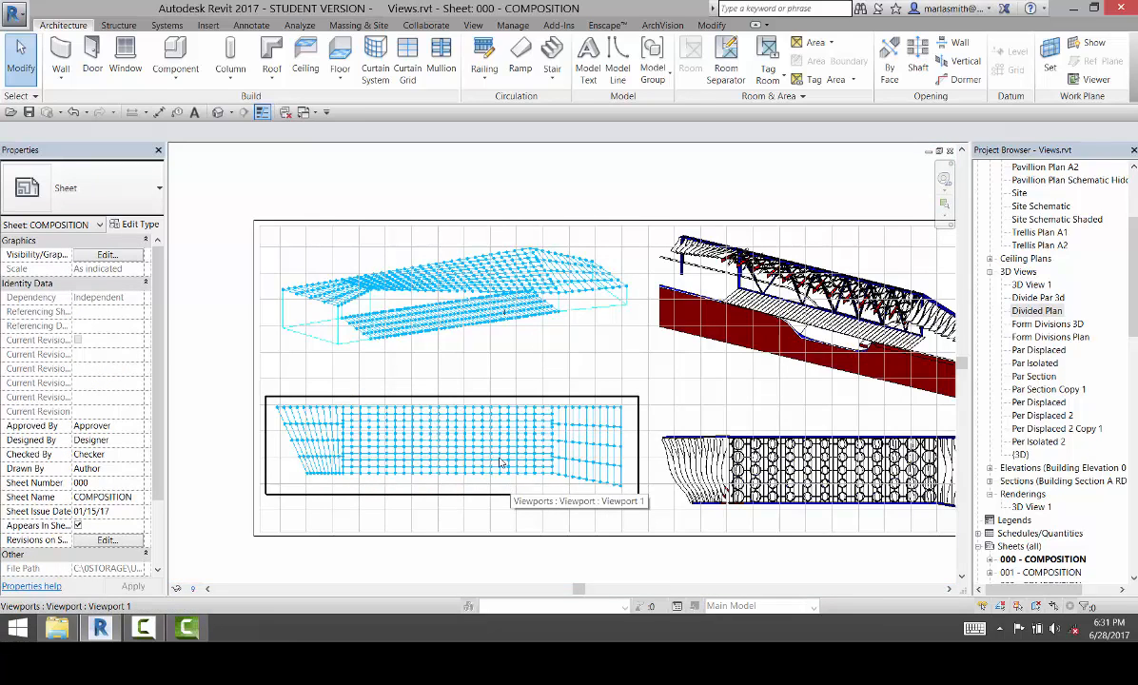
pyautogui.scroll(-1, 406, 388)
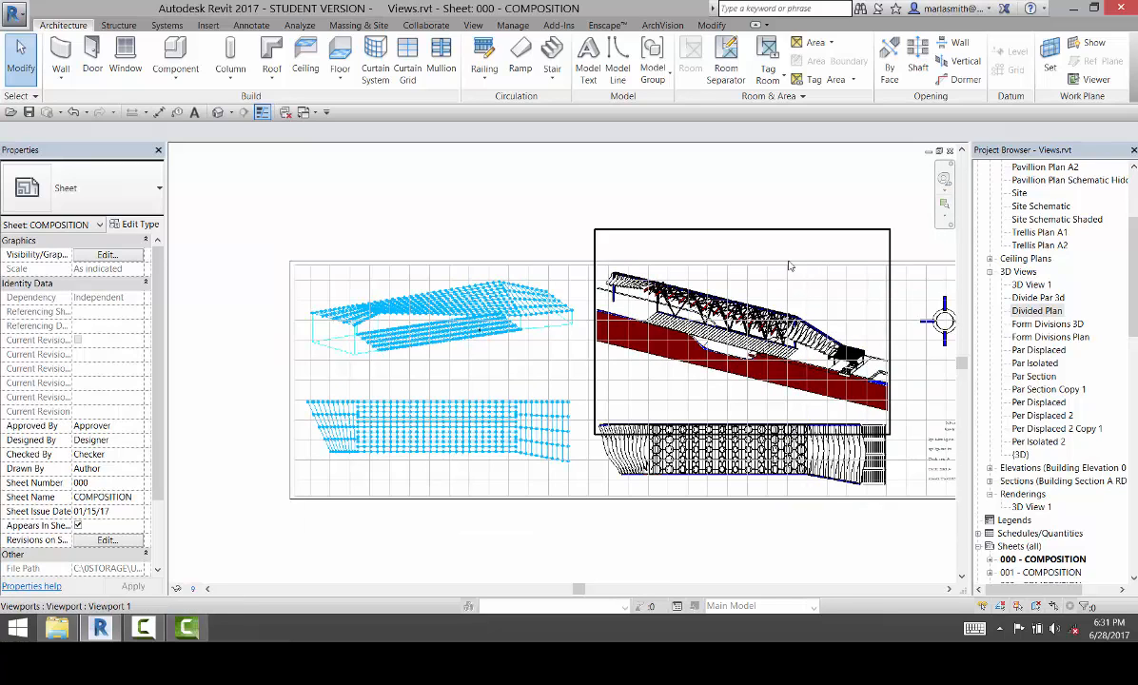